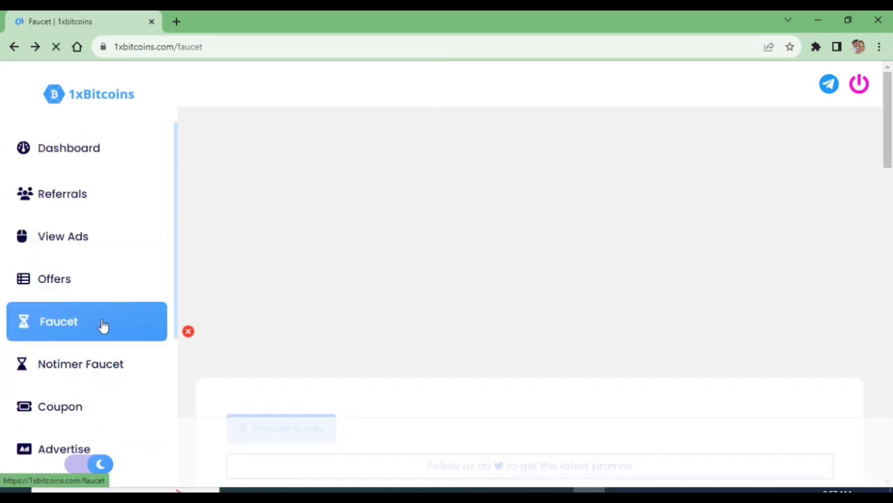
Open the Bitcoin faucet claim page from the Bitcoin card
{"action": "scroll", "coordinate": [442, 287], "scroll_direction": "down", "scroll_amount": 2}
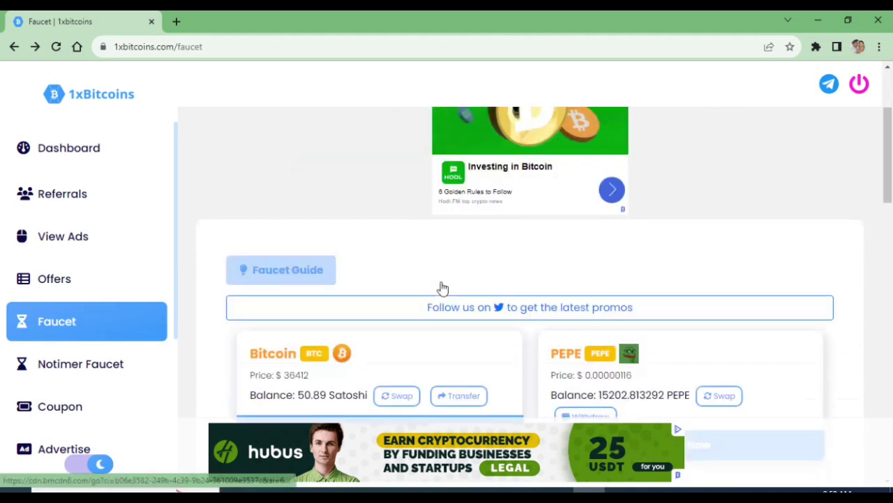
{"action": "scroll", "coordinate": [442, 287], "scroll_direction": "down", "scroll_amount": 3}
{"action": "scroll", "coordinate": [577, 279], "scroll_direction": "down", "scroll_amount": 12}
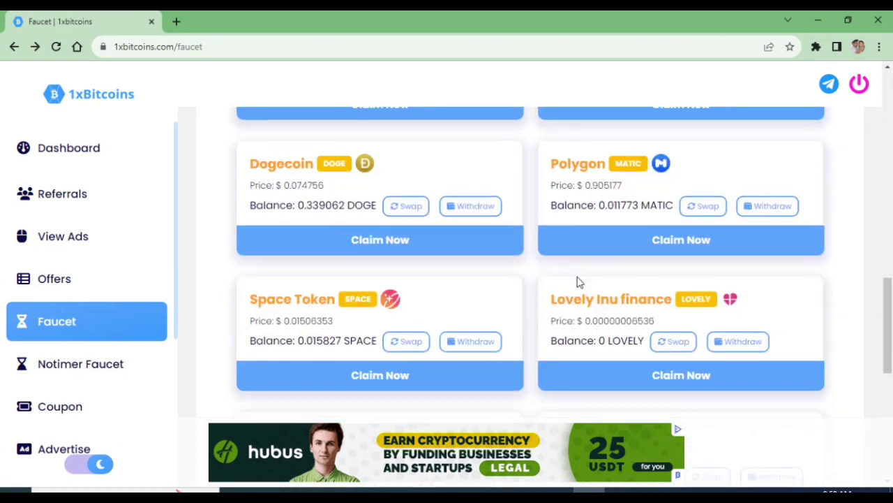
{"action": "scroll", "coordinate": [578, 277], "scroll_direction": "up", "scroll_amount": 12}
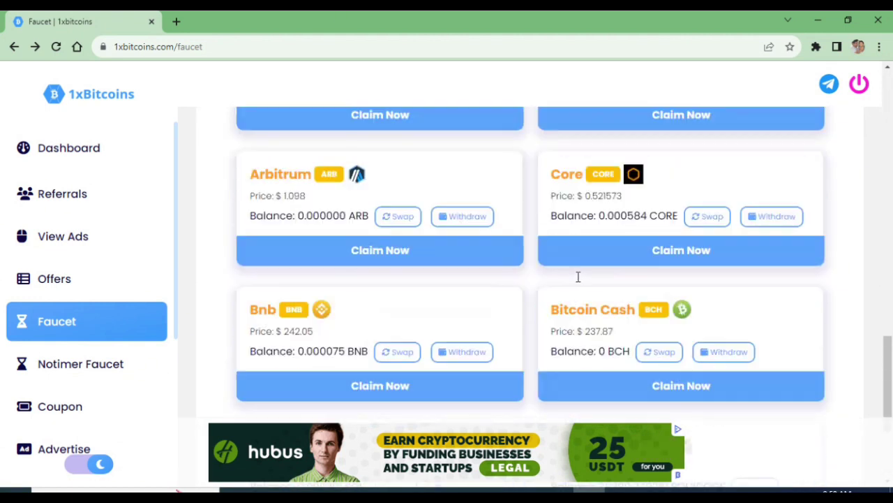
{"action": "scroll", "coordinate": [578, 277], "scroll_direction": "up", "scroll_amount": 2}
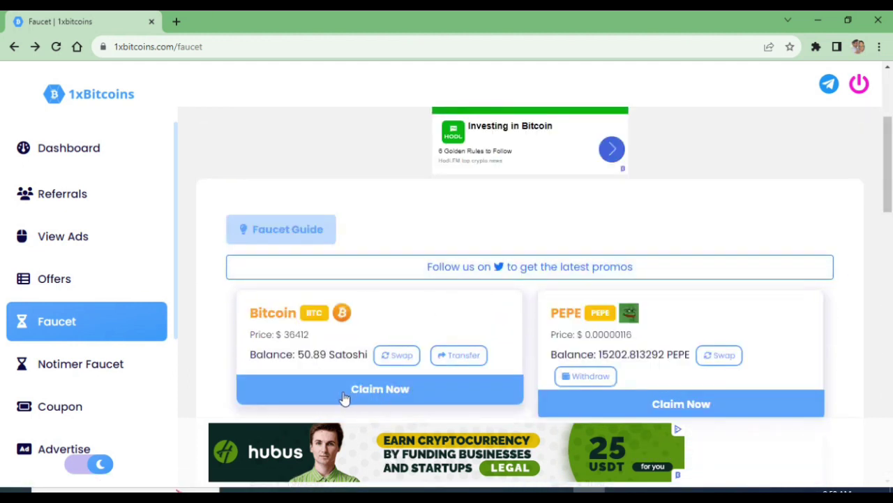
{"action": "left_click", "coordinate": [374, 396]}
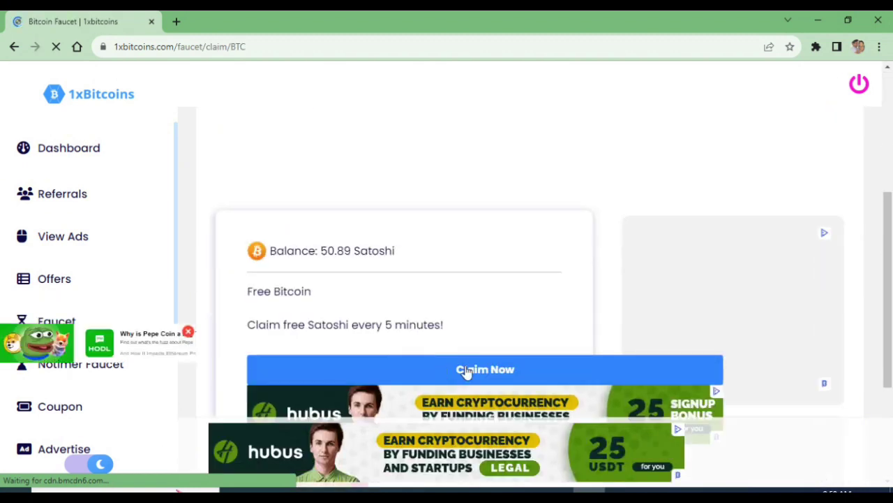
{"action": "left_click", "coordinate": [467, 371]}
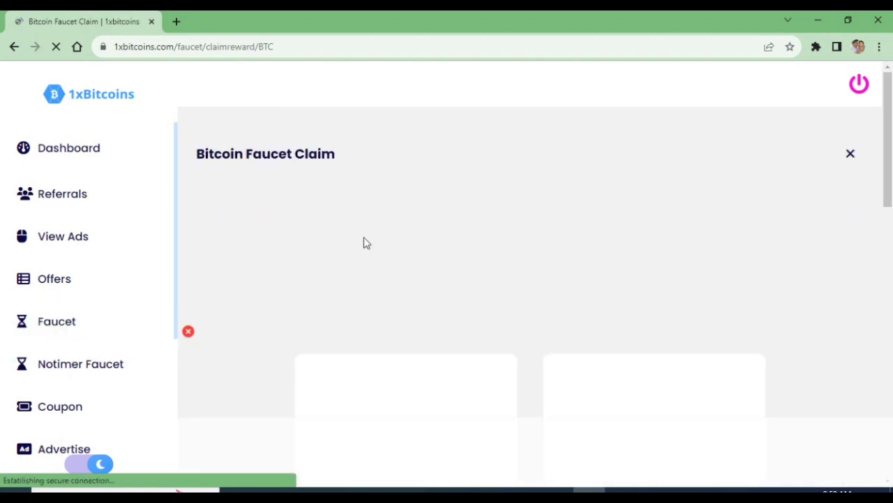
Solve the anti-bot links and reCAPTCHA, then submit the claim for 1.10 Satoshi
{"action": "scroll", "coordinate": [546, 305], "scroll_direction": "down", "scroll_amount": 5}
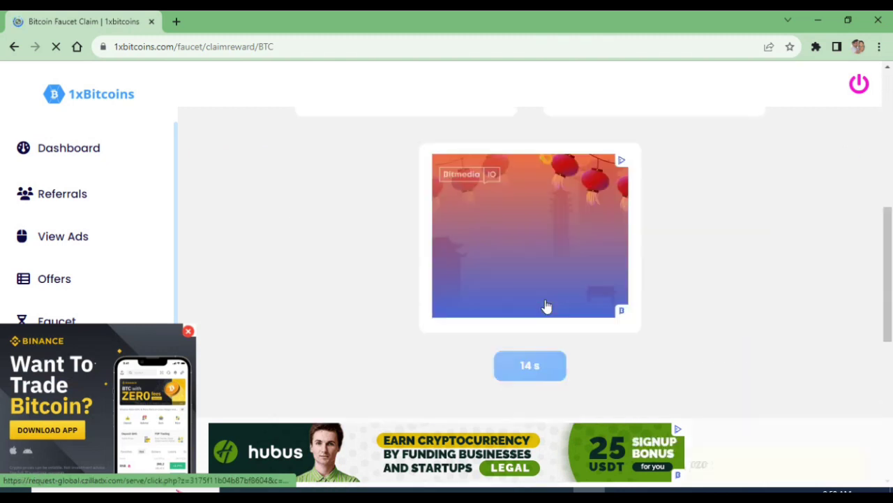
{"action": "scroll", "coordinate": [547, 305], "scroll_direction": "down", "scroll_amount": 3}
{"action": "scroll", "coordinate": [674, 319], "scroll_direction": "down", "scroll_amount": 1}
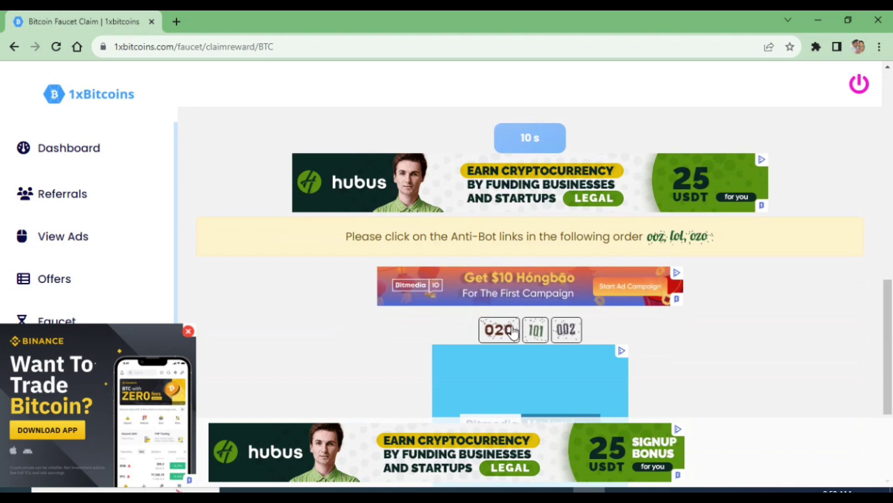
{"action": "left_click", "coordinate": [567, 331]}
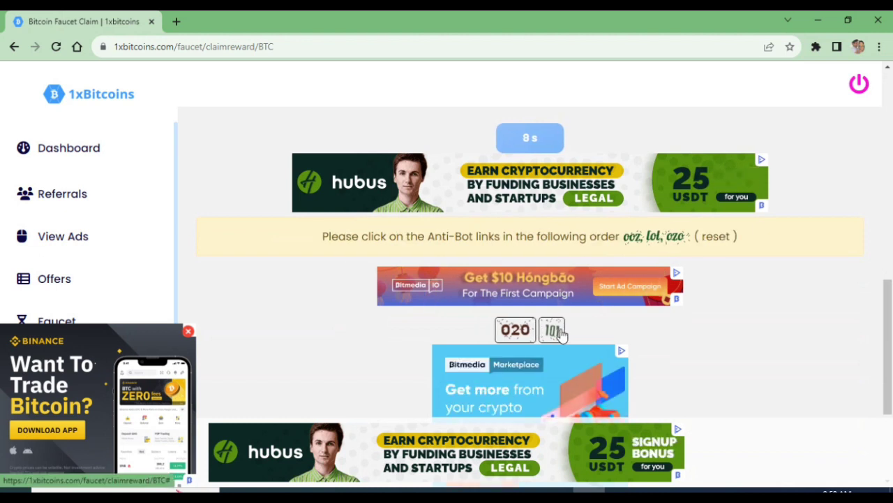
{"action": "left_click", "coordinate": [552, 330]}
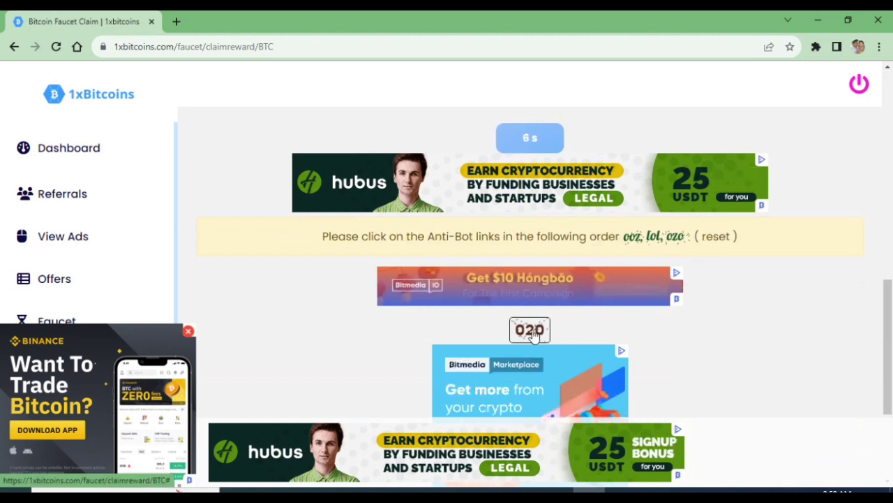
{"action": "left_click", "coordinate": [714, 237]}
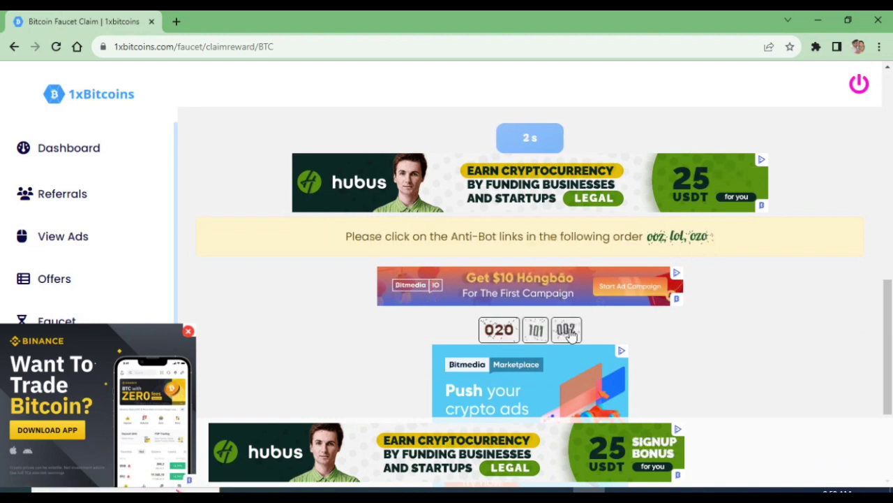
{"action": "left_click", "coordinate": [567, 331]}
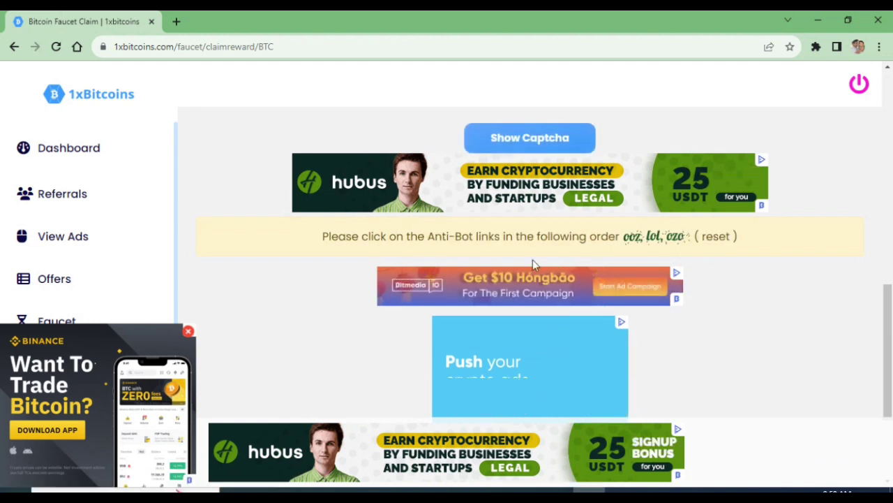
{"action": "left_click", "coordinate": [530, 140]}
{"action": "left_click", "coordinate": [462, 293]}
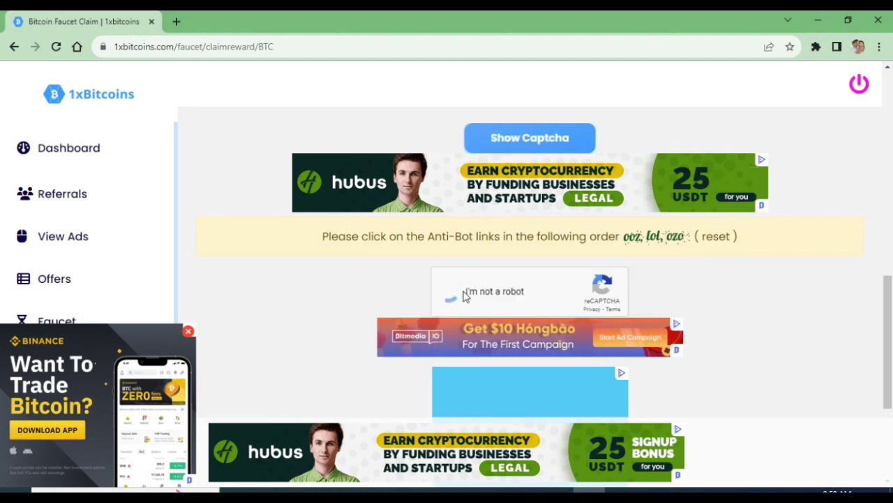
{"action": "scroll", "coordinate": [494, 326], "scroll_direction": "down", "scroll_amount": 3}
{"action": "left_click", "coordinate": [530, 408]}
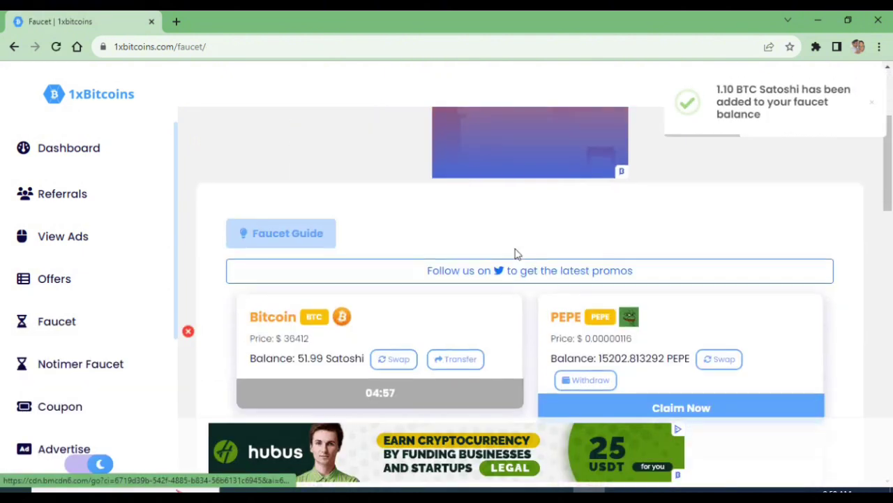
Open the Tron faucet claim page from the Tron card
{"action": "scroll", "coordinate": [516, 254], "scroll_direction": "down", "scroll_amount": 3}
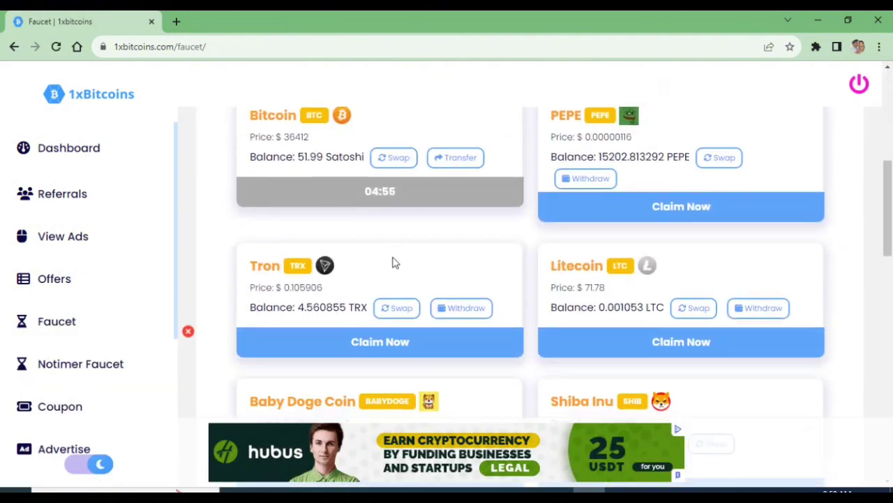
{"action": "scroll", "coordinate": [393, 262], "scroll_direction": "down", "scroll_amount": 2}
{"action": "left_click", "coordinate": [377, 216]}
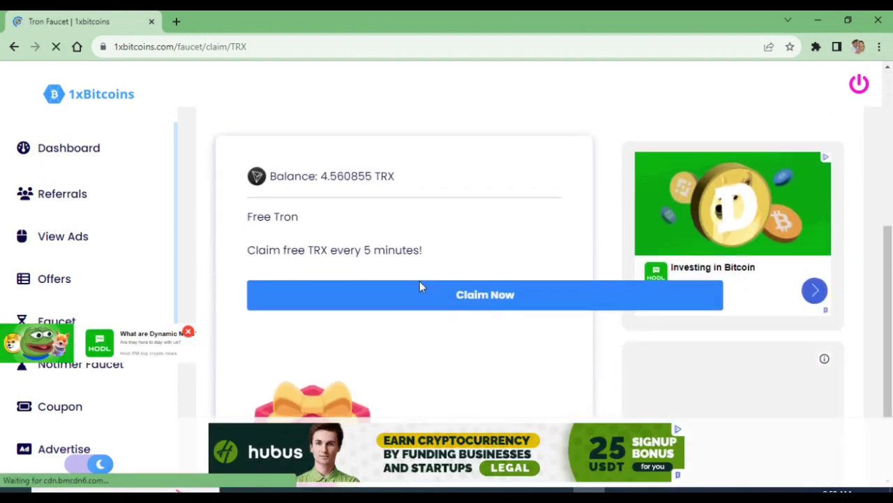
{"action": "left_click", "coordinate": [475, 183]}
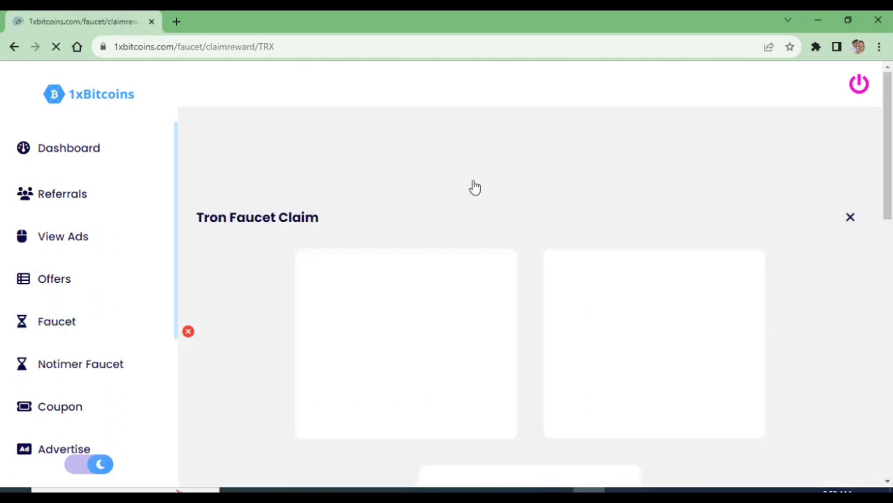
Pick the anti-bot links 050, 505, 002 in order and submit the Tron claim
{"action": "scroll", "coordinate": [488, 329], "scroll_direction": "down", "scroll_amount": 3}
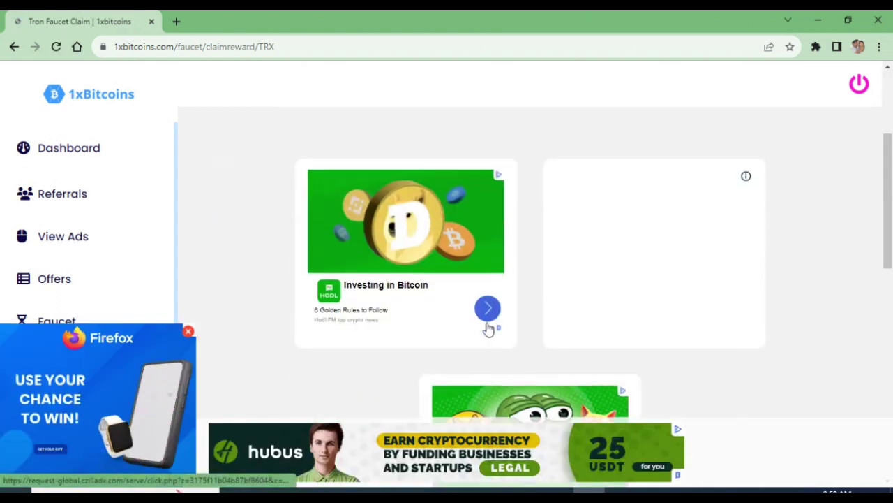
{"action": "scroll", "coordinate": [488, 328], "scroll_direction": "down", "scroll_amount": 5}
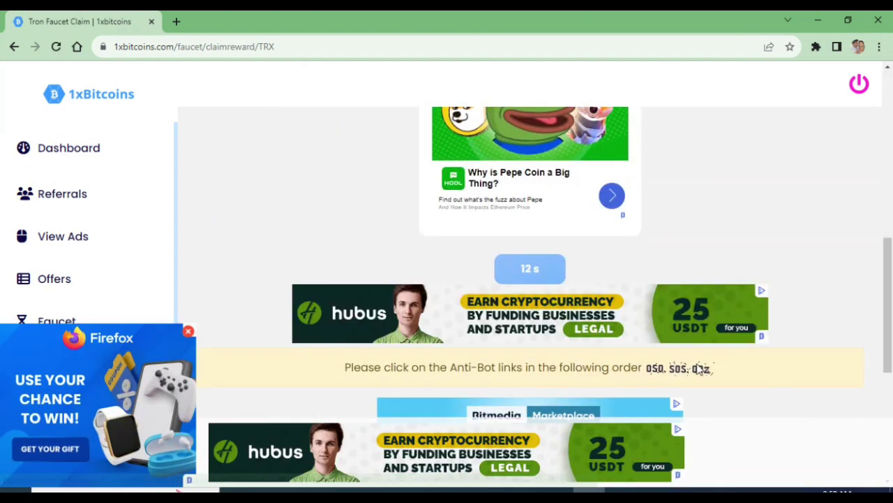
{"action": "scroll", "coordinate": [565, 296], "scroll_direction": "down", "scroll_amount": 2}
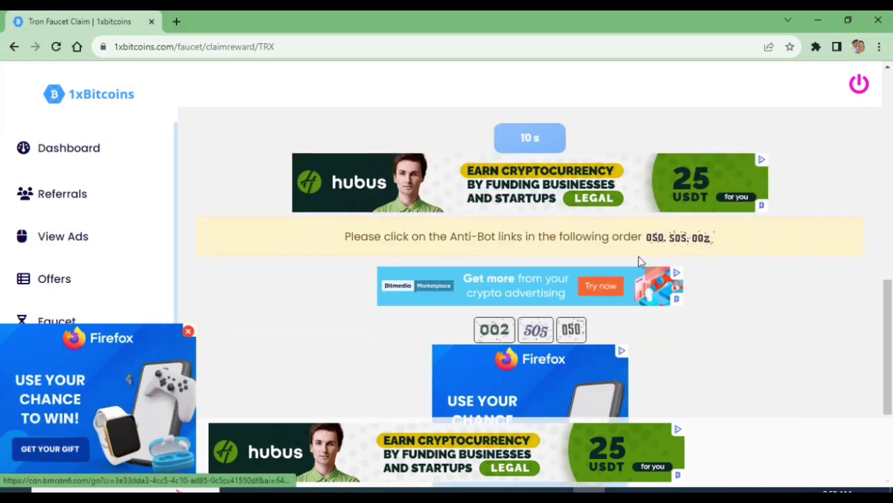
{"action": "left_click", "coordinate": [574, 331]}
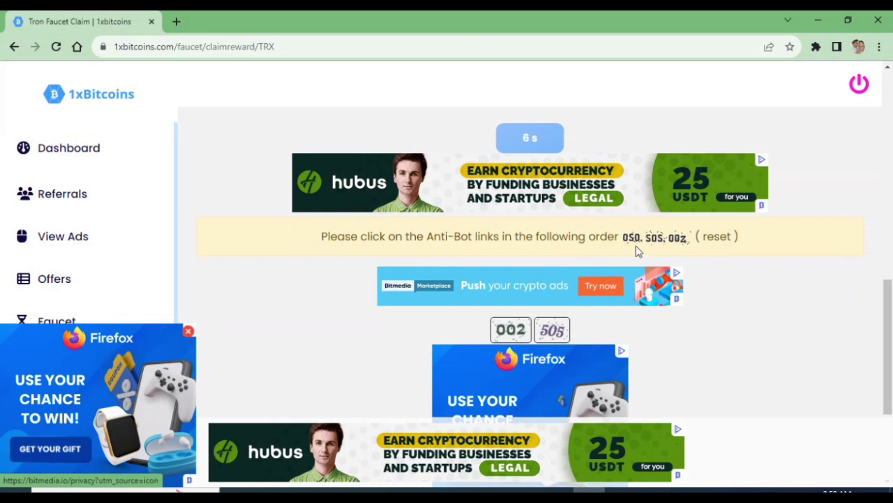
{"action": "left_click", "coordinate": [558, 333]}
{"action": "left_click", "coordinate": [529, 333]}
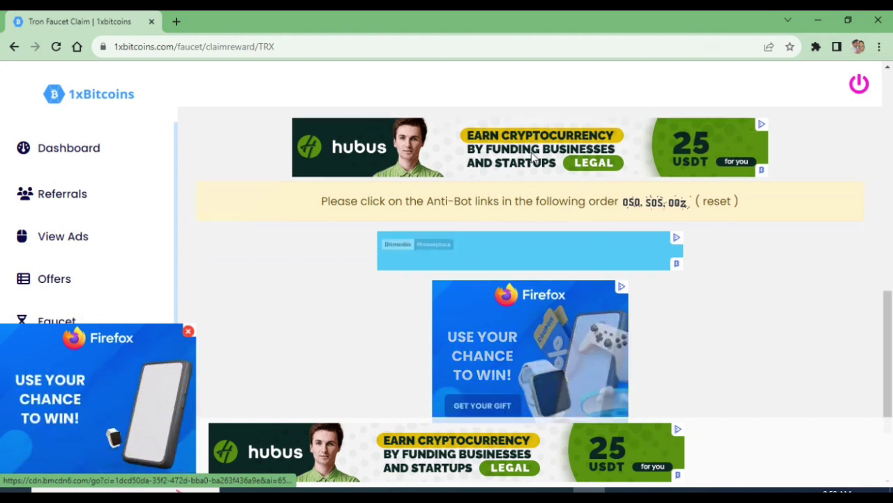
{"action": "scroll", "coordinate": [529, 279], "scroll_direction": "down", "scroll_amount": 2}
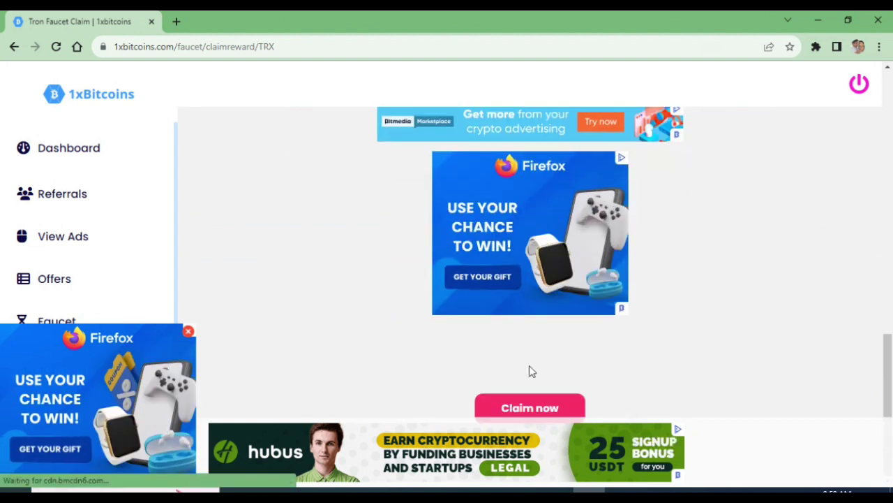
{"action": "left_click", "coordinate": [524, 411]}
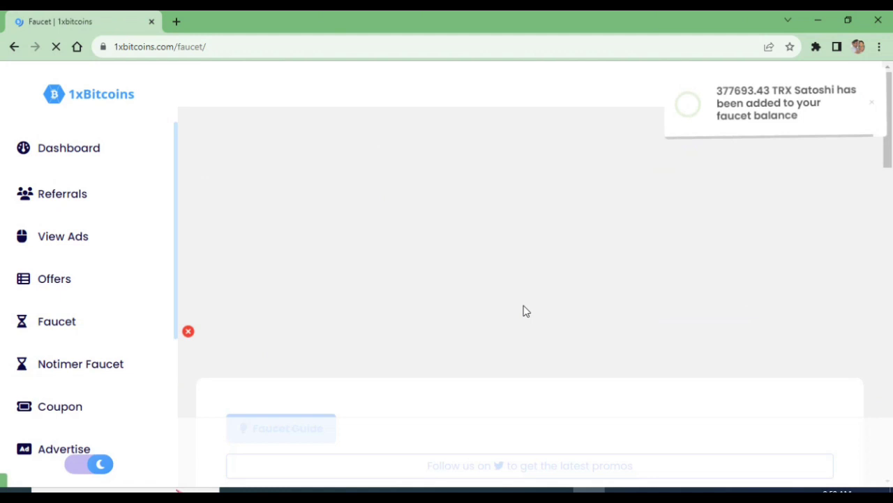
Open the Litecoin faucet claim page from the Litecoin card
{"action": "scroll", "coordinate": [560, 195], "scroll_direction": "down", "scroll_amount": 5}
{"action": "scroll", "coordinate": [560, 200], "scroll_direction": "down", "scroll_amount": 1}
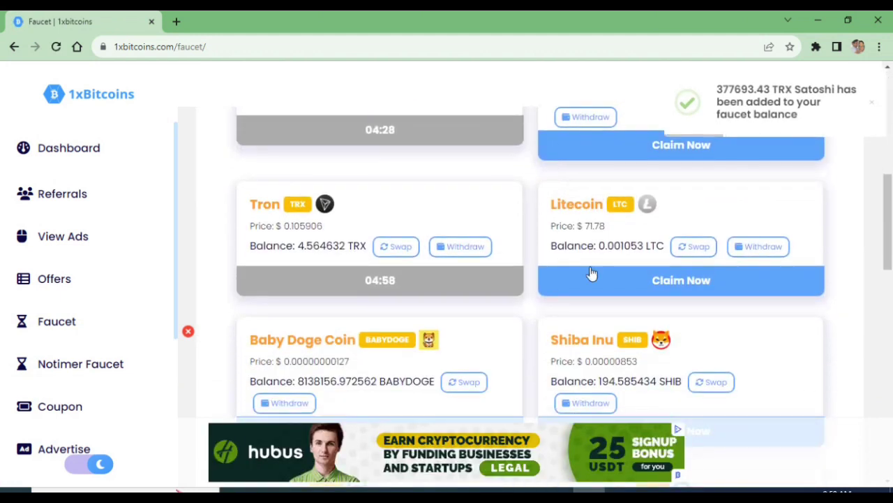
{"action": "left_click", "coordinate": [667, 286]}
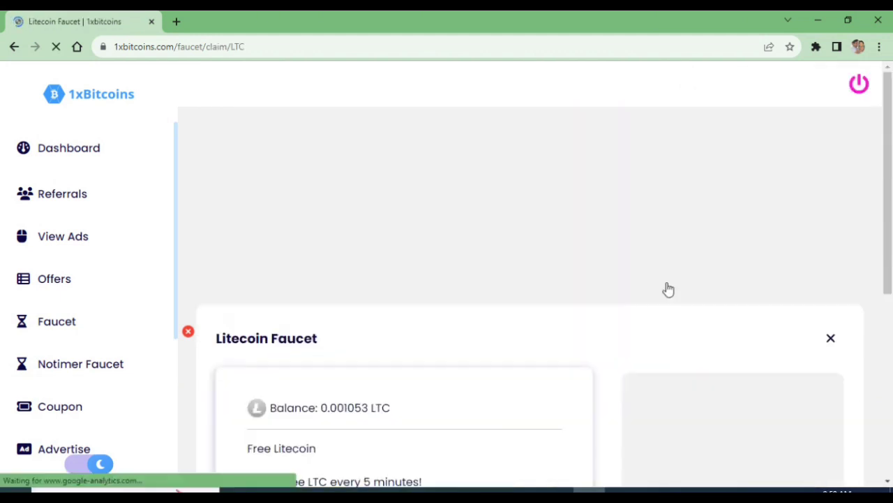
{"action": "scroll", "coordinate": [391, 277], "scroll_direction": "down", "scroll_amount": 3}
{"action": "scroll", "coordinate": [391, 277], "scroll_direction": "down", "scroll_amount": 2}
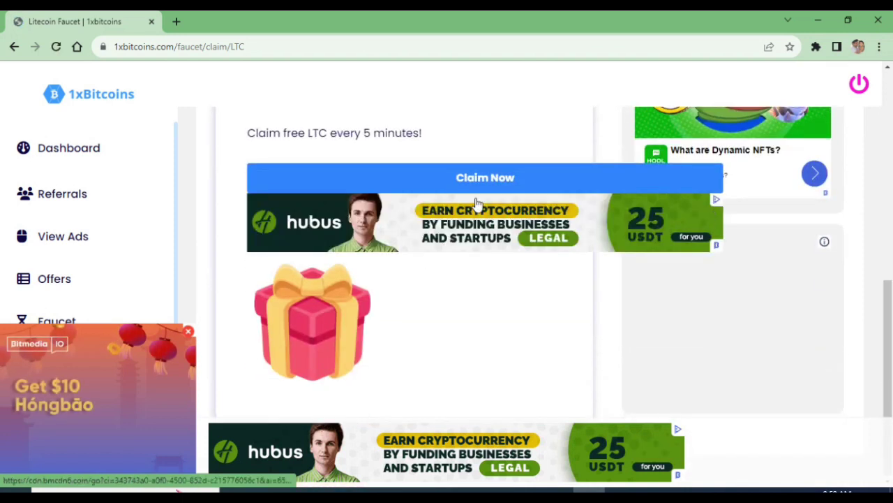
{"action": "left_click", "coordinate": [477, 181]}
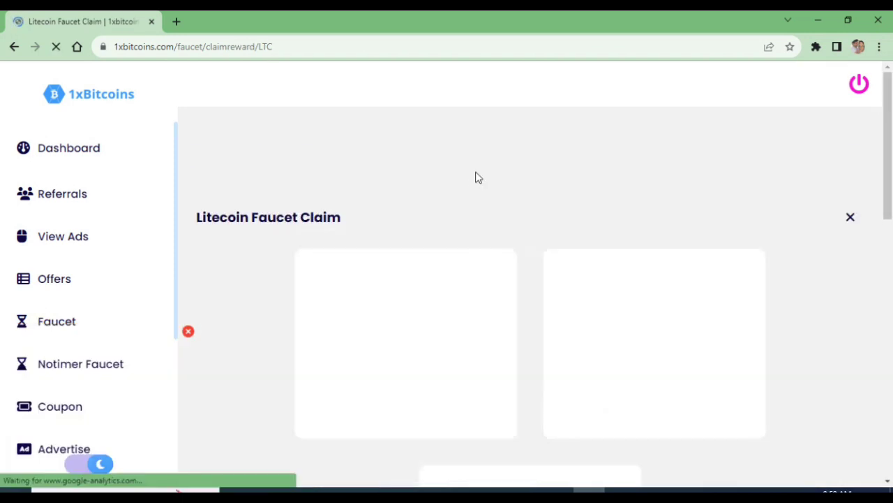
Pass the captcha to complete the Litecoin claim, bringing LTC to 0.001058
{"action": "scroll", "coordinate": [468, 216], "scroll_direction": "down", "scroll_amount": 3}
{"action": "scroll", "coordinate": [468, 216], "scroll_direction": "down", "scroll_amount": 6}
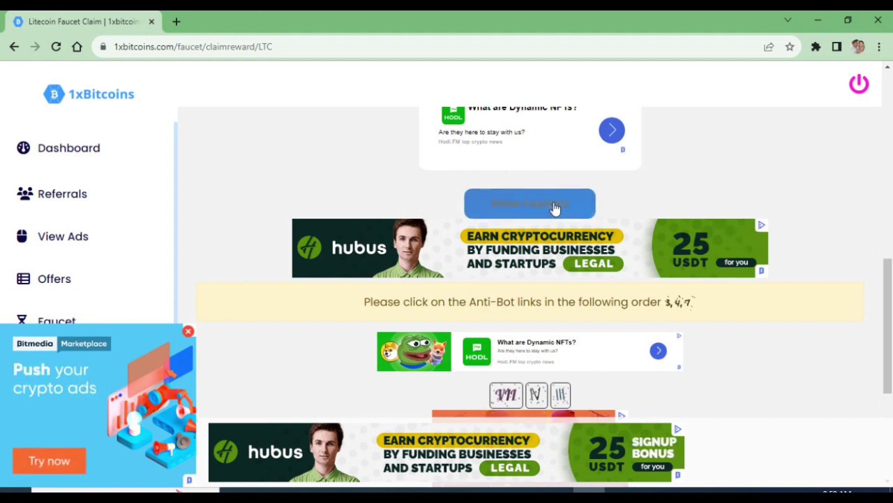
{"action": "left_click", "coordinate": [535, 204]}
{"action": "left_click", "coordinate": [490, 363]}
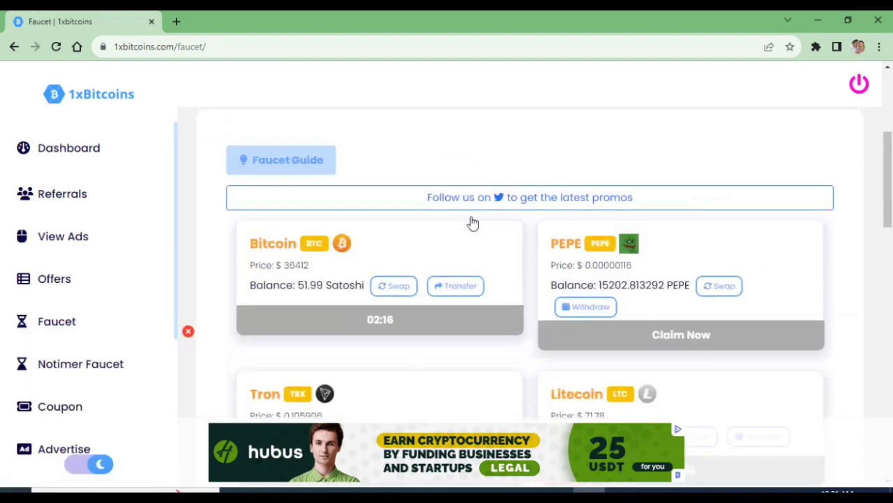
{"action": "scroll", "coordinate": [472, 221], "scroll_direction": "down", "scroll_amount": 6}
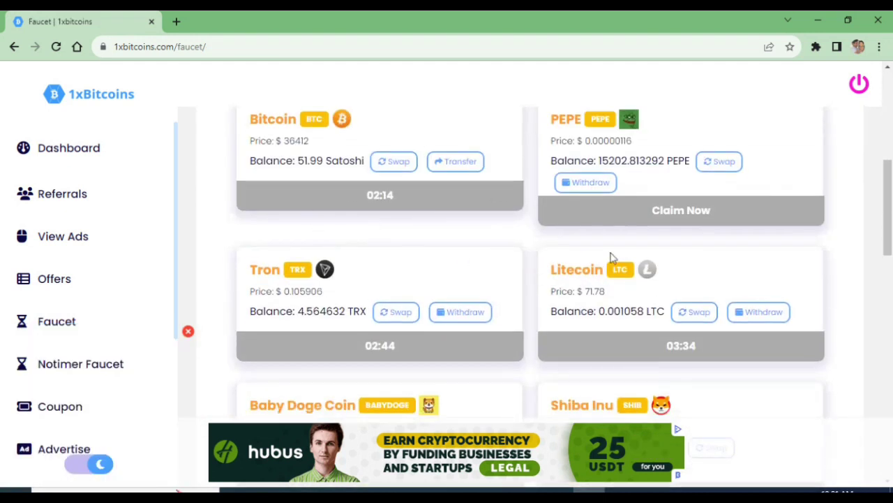
{"action": "scroll", "coordinate": [611, 257], "scroll_direction": "down", "scroll_amount": 2}
{"action": "scroll", "coordinate": [589, 311], "scroll_direction": "up", "scroll_amount": 2}
Swap the full 0.001058 LTC from Litecoin to Tron, receiving 0.71708156 TRX
{"action": "left_click", "coordinate": [403, 170]}
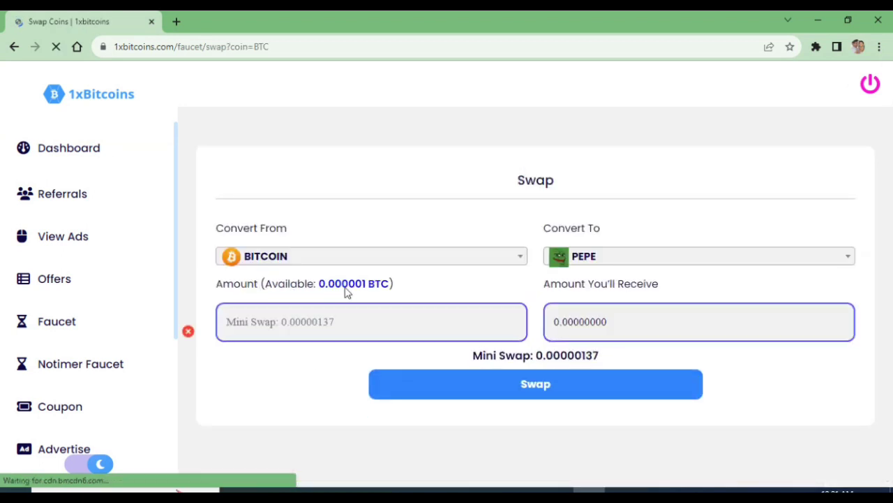
{"action": "left_click", "coordinate": [341, 328]}
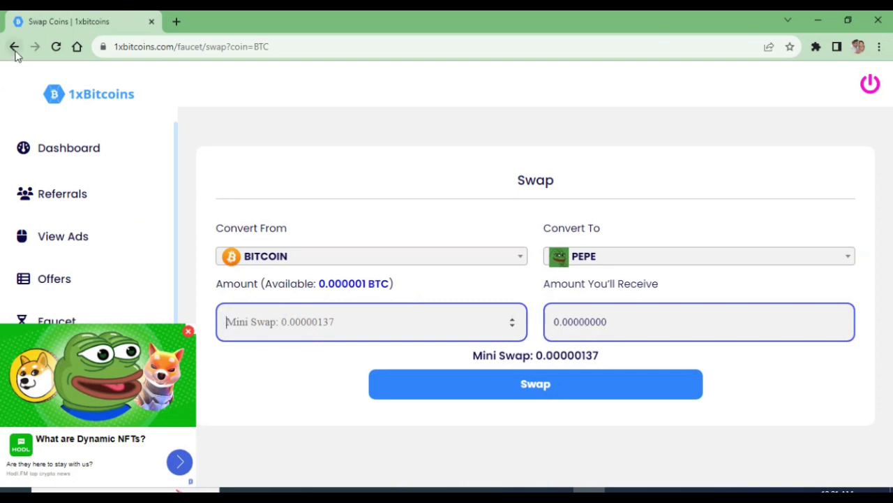
{"action": "left_click", "coordinate": [421, 257]}
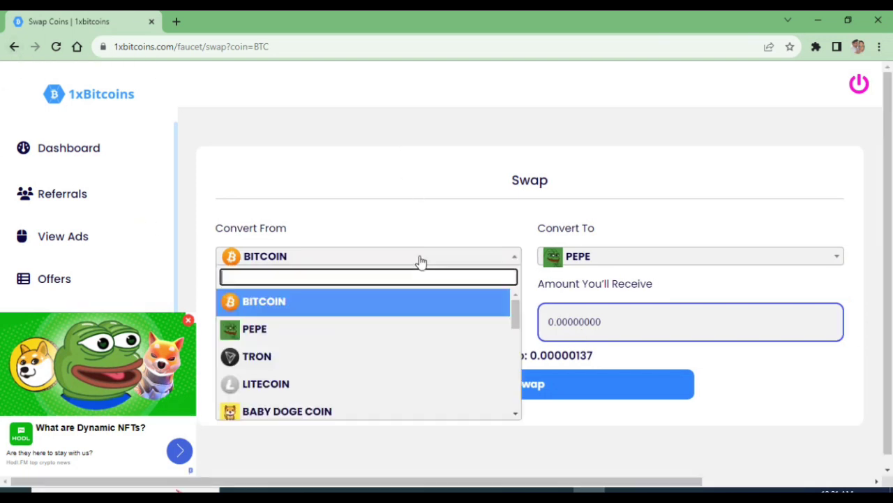
{"action": "left_click", "coordinate": [265, 384]}
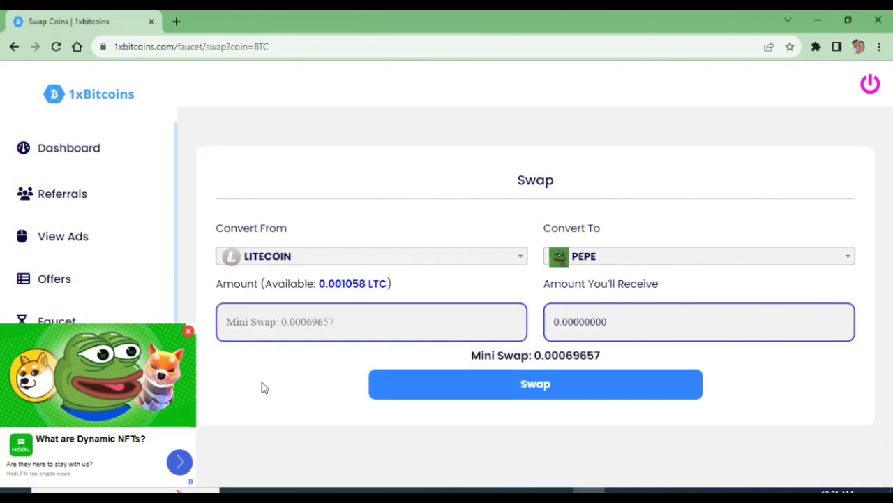
{"action": "left_click", "coordinate": [333, 291]}
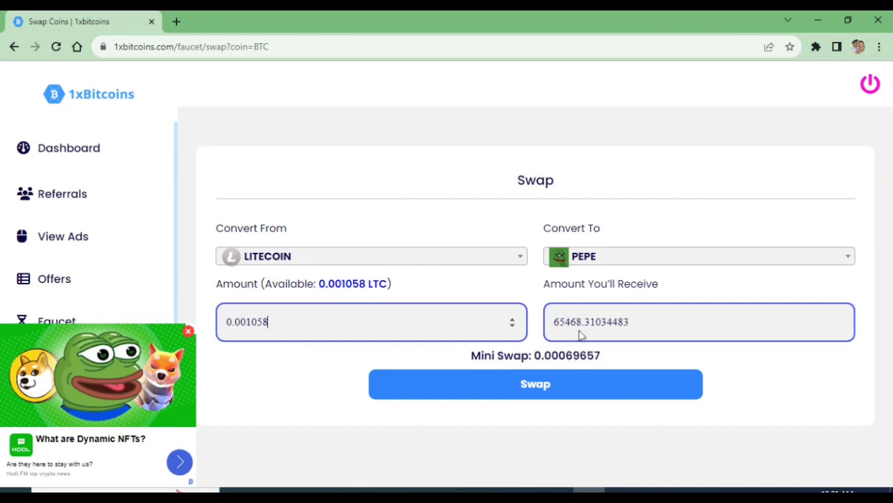
{"action": "left_click", "coordinate": [599, 264]}
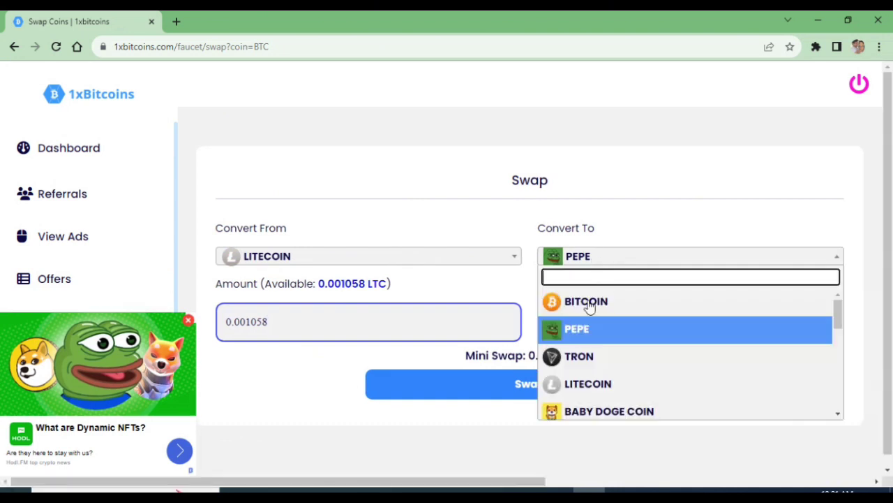
{"action": "left_click", "coordinate": [568, 357]}
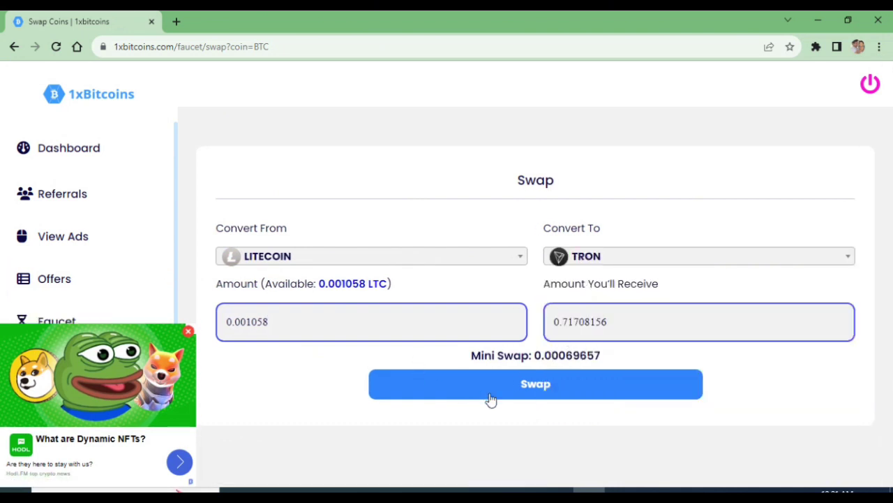
{"action": "left_click", "coordinate": [532, 388]}
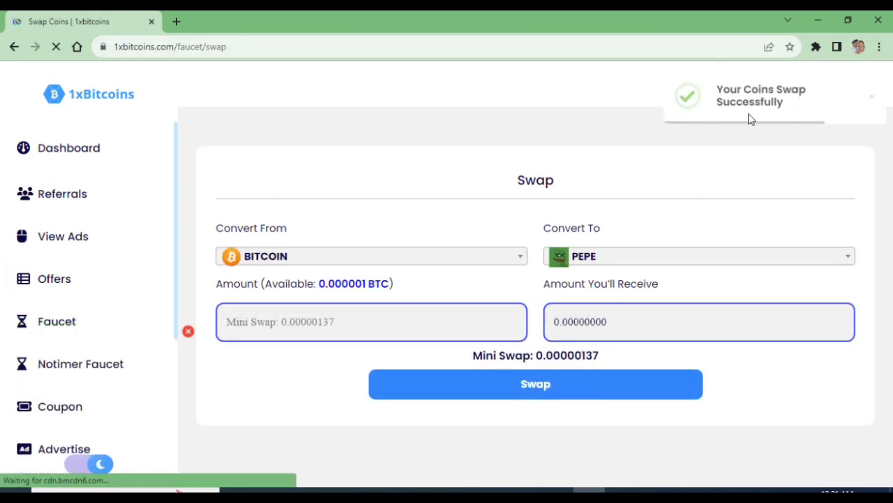
Swap the full 0.052530 Tether USDT balance into Tron
{"action": "left_click", "coordinate": [461, 260]}
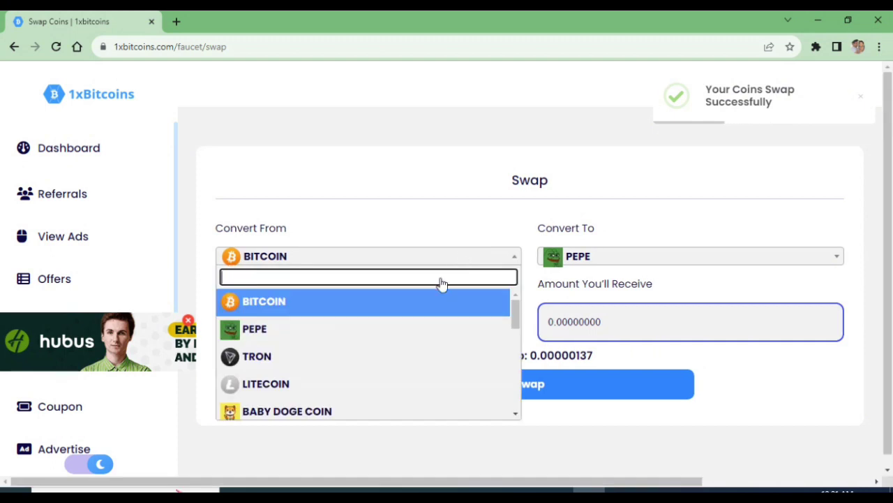
{"action": "scroll", "coordinate": [275, 352], "scroll_direction": "down", "scroll_amount": 3}
{"action": "scroll", "coordinate": [271, 330], "scroll_direction": "down", "scroll_amount": 1}
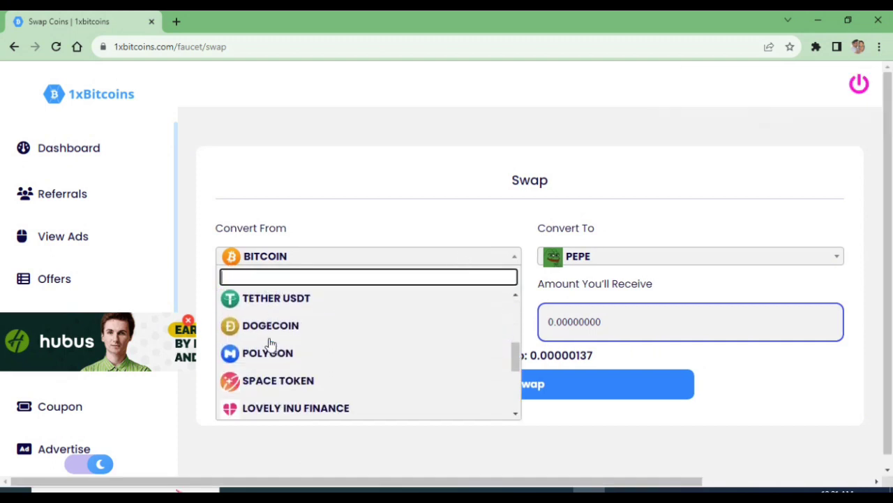
{"action": "left_click", "coordinate": [269, 300]}
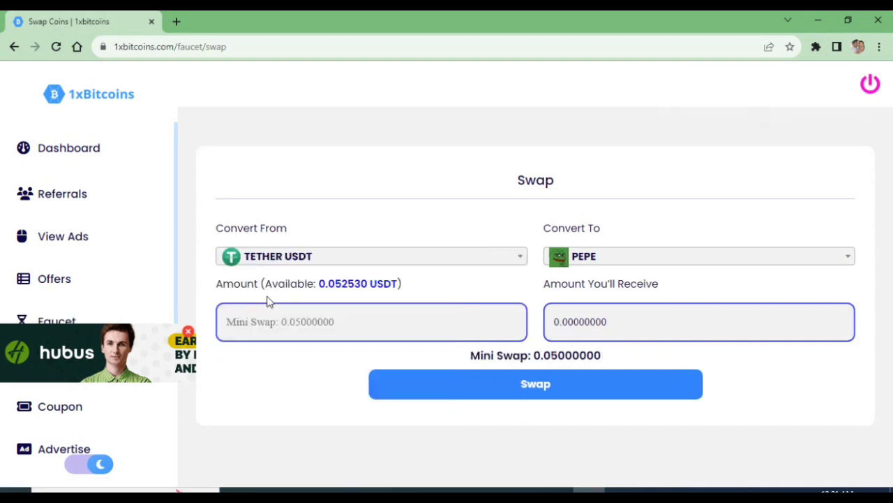
{"action": "left_click", "coordinate": [340, 285]}
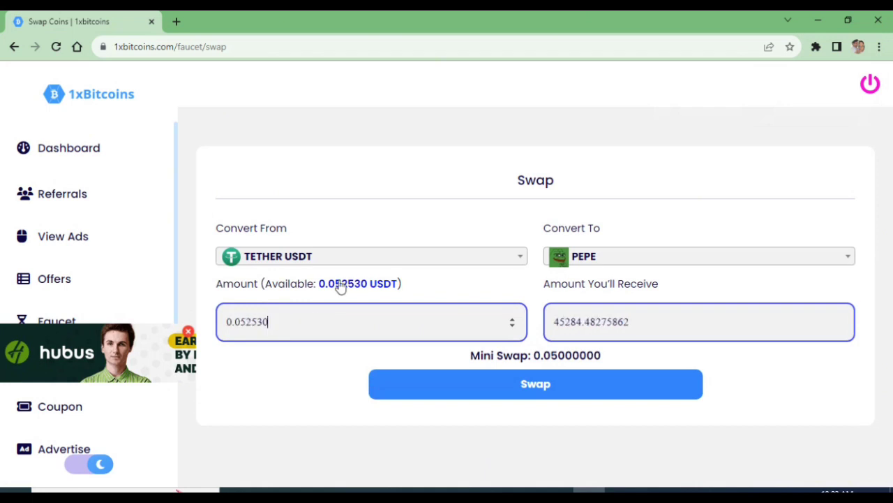
{"action": "left_click", "coordinate": [617, 262]}
{"action": "left_click", "coordinate": [581, 352]}
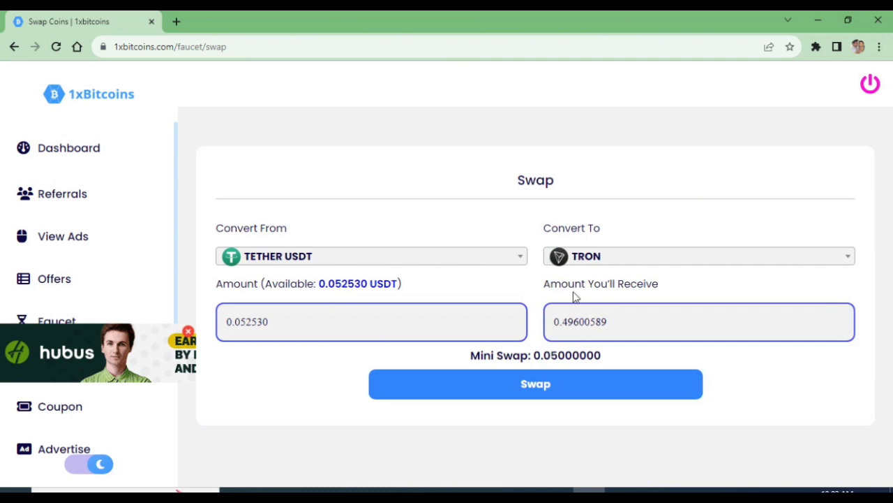
{"action": "left_click", "coordinate": [536, 386]}
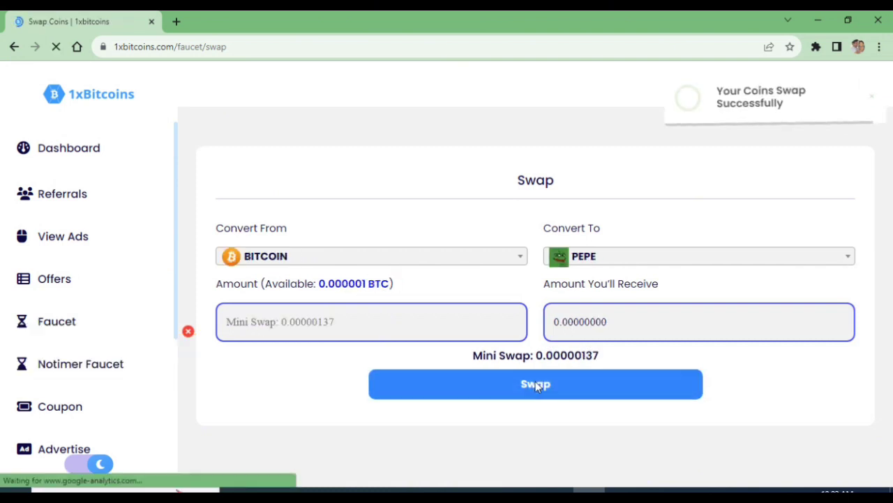
Check the Dogecoin and Polygon balances in the swap form, then return to the Faucet page
{"action": "left_click", "coordinate": [513, 259]}
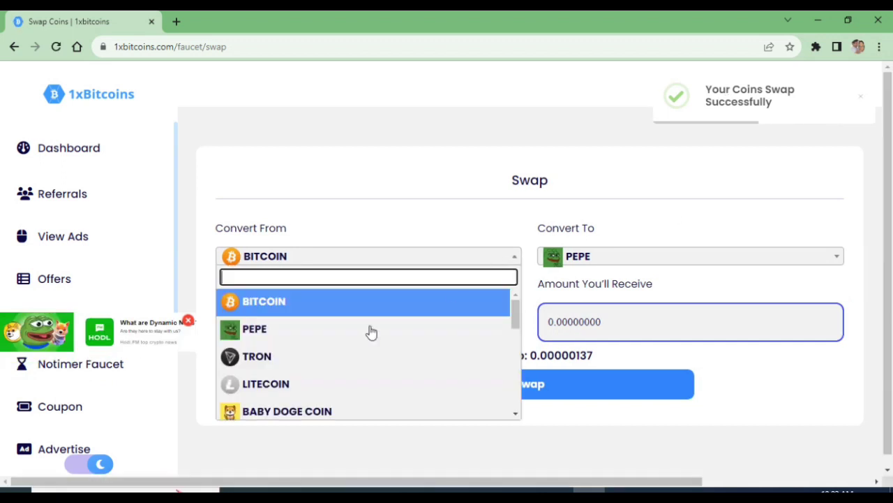
{"action": "scroll", "coordinate": [355, 372], "scroll_direction": "down", "scroll_amount": 3}
{"action": "scroll", "coordinate": [354, 371], "scroll_direction": "down", "scroll_amount": 2}
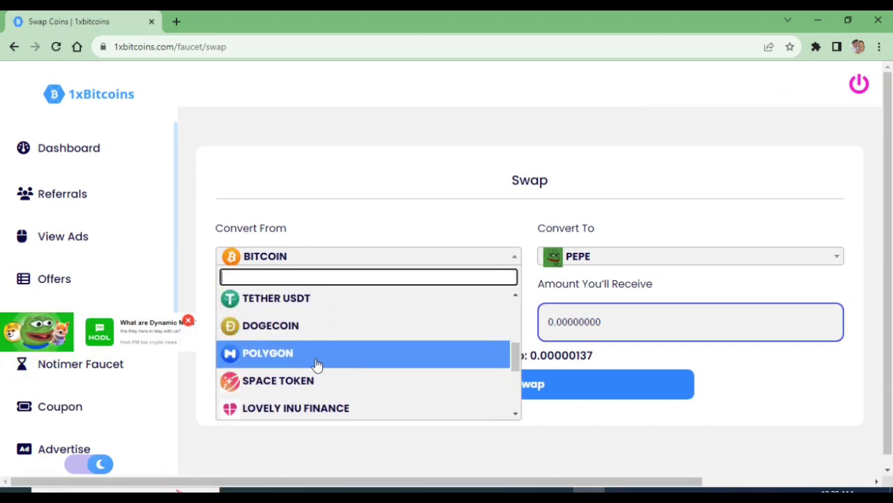
{"action": "left_click", "coordinate": [272, 332]}
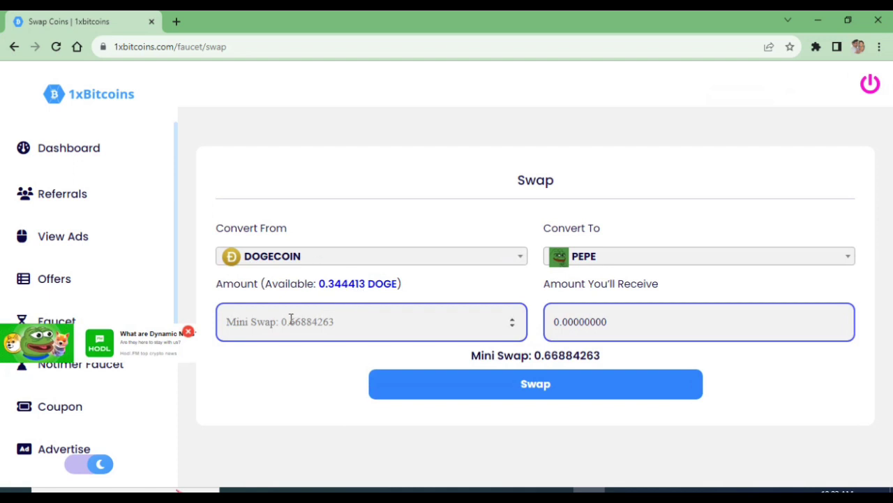
{"action": "left_click", "coordinate": [319, 260]}
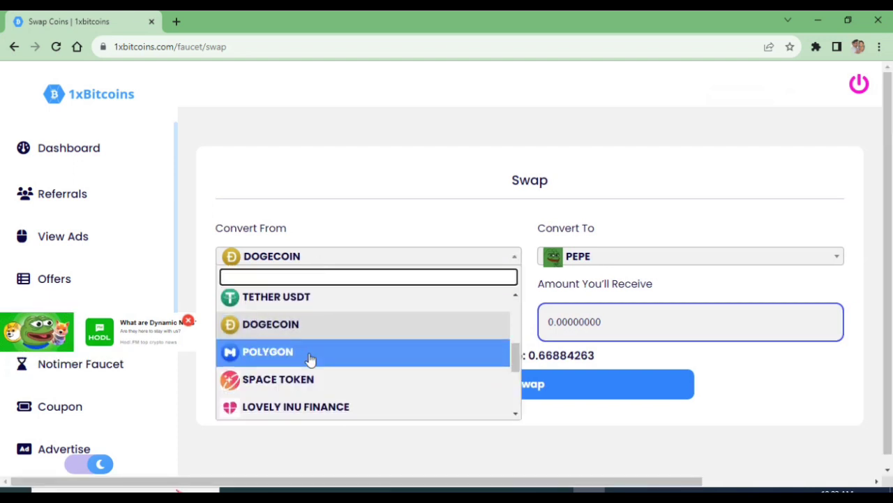
{"action": "scroll", "coordinate": [311, 360], "scroll_direction": "down", "scroll_amount": 2}
{"action": "left_click", "coordinate": [285, 302]}
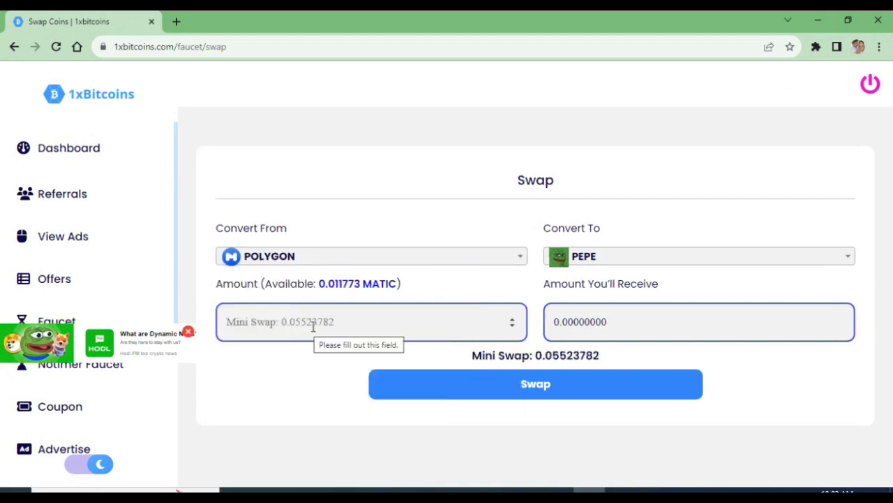
{"action": "left_click", "coordinate": [294, 325]}
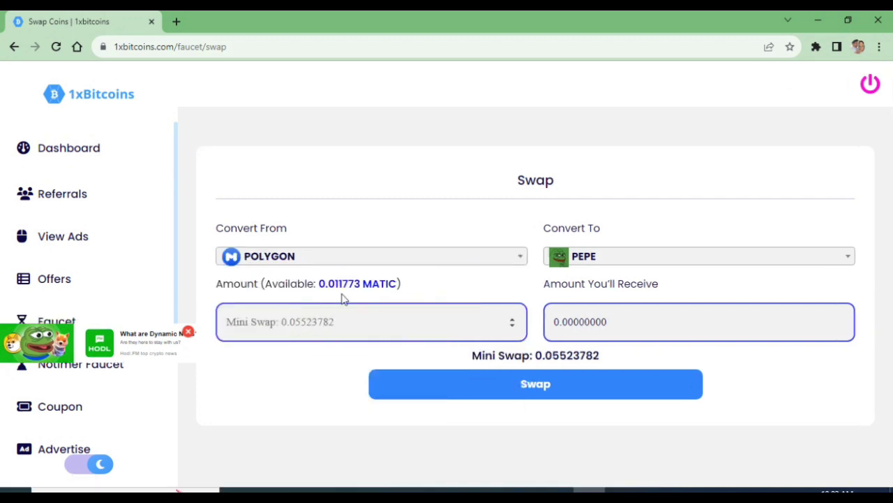
{"action": "key", "text": "alt+Left"}
Choose binance as the method on the TRX withdraw form
{"action": "scroll", "coordinate": [496, 300], "scroll_direction": "down", "scroll_amount": 6}
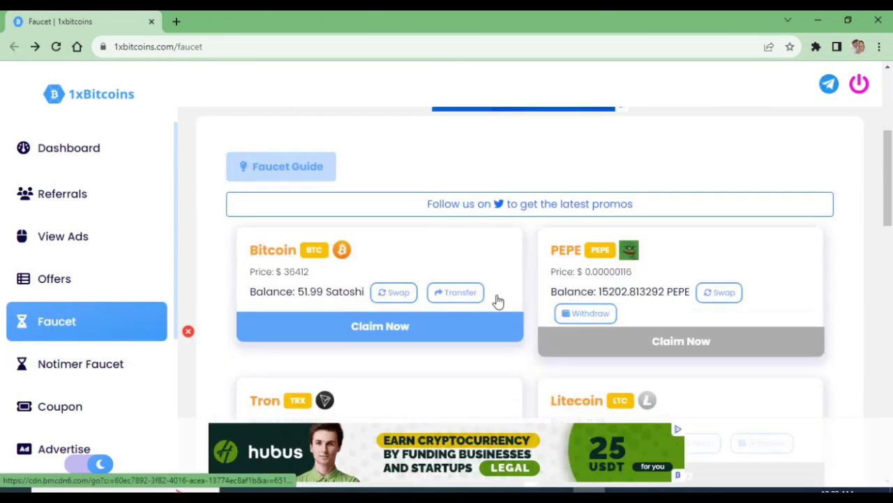
{"action": "scroll", "coordinate": [333, 265], "scroll_direction": "up", "scroll_amount": 1}
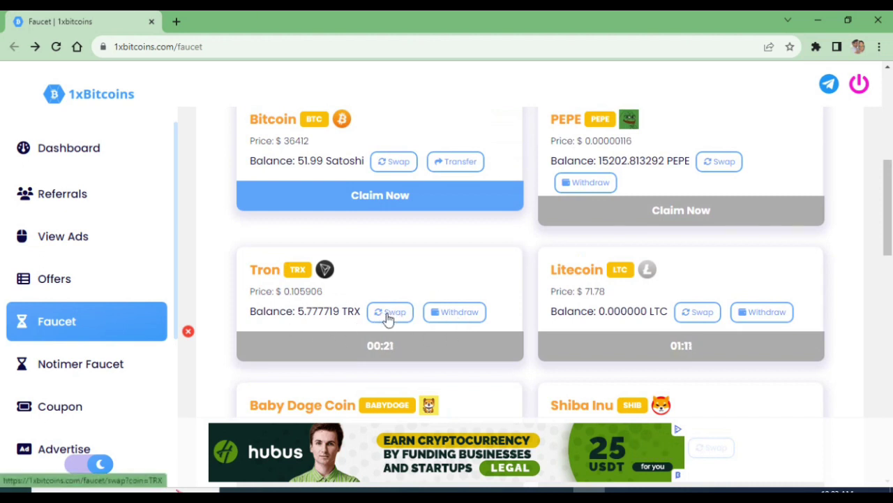
{"action": "scroll", "coordinate": [454, 254], "scroll_direction": "down", "scroll_amount": 1}
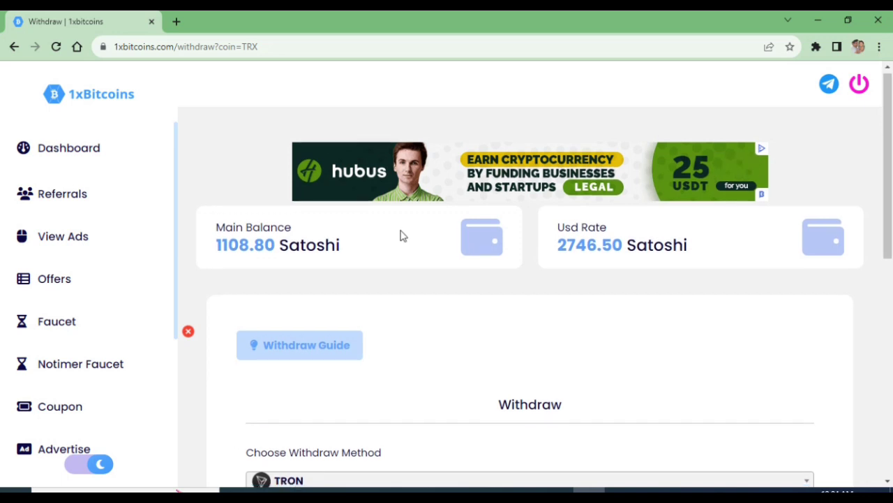
{"action": "scroll", "coordinate": [401, 241], "scroll_direction": "down", "scroll_amount": 3}
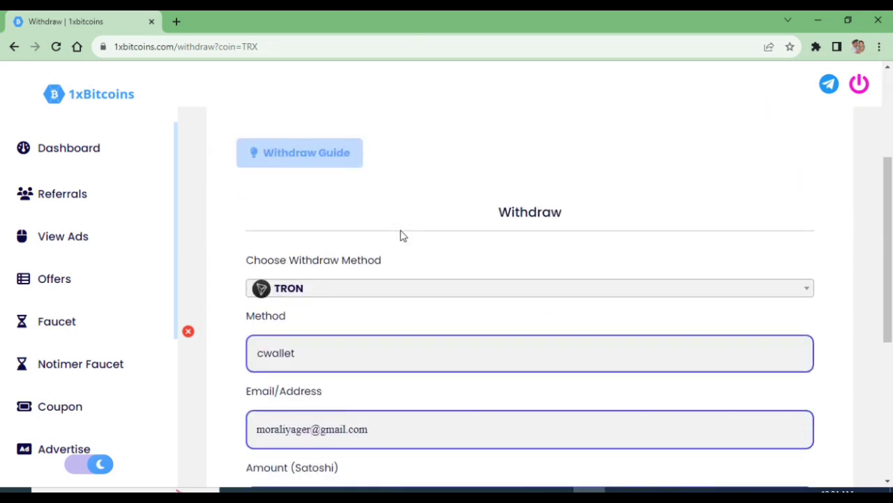
{"action": "scroll", "coordinate": [401, 236], "scroll_direction": "down", "scroll_amount": 2}
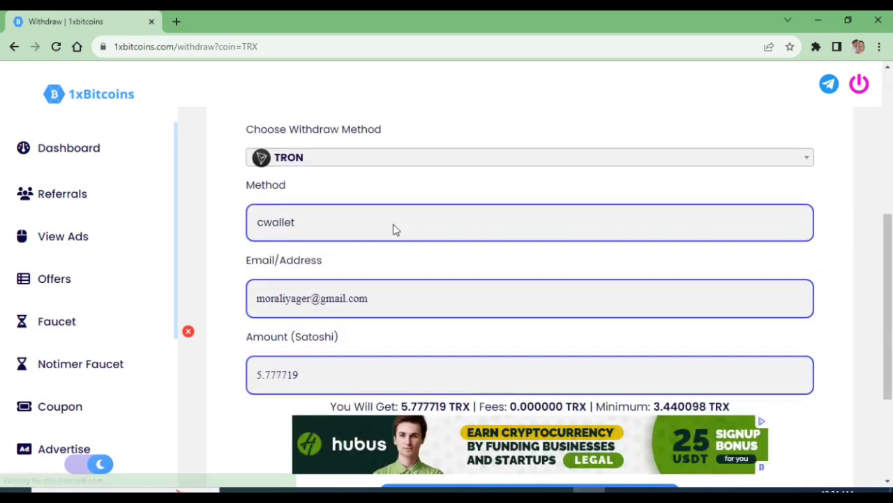
{"action": "left_click", "coordinate": [391, 225]}
{"action": "left_click", "coordinate": [297, 267]}
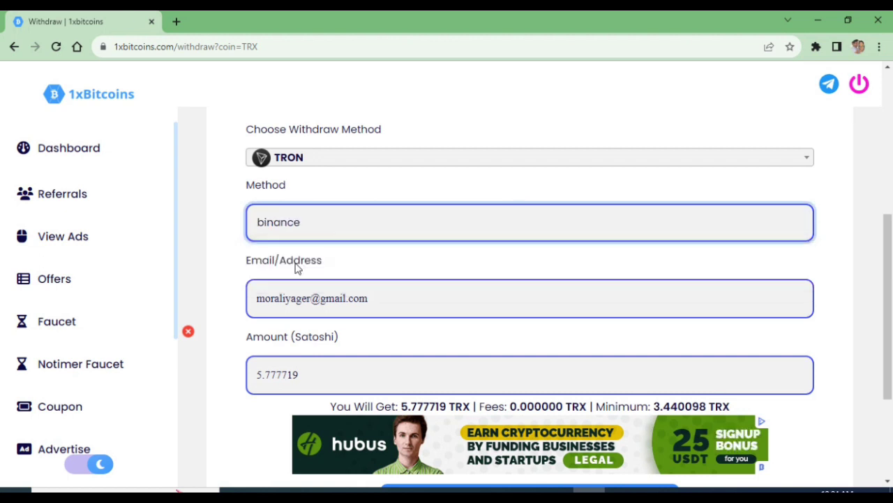
Keep binance and submit a 5.777719 TRX withdrawal
{"action": "scroll", "coordinate": [349, 262], "scroll_direction": "down", "scroll_amount": 2}
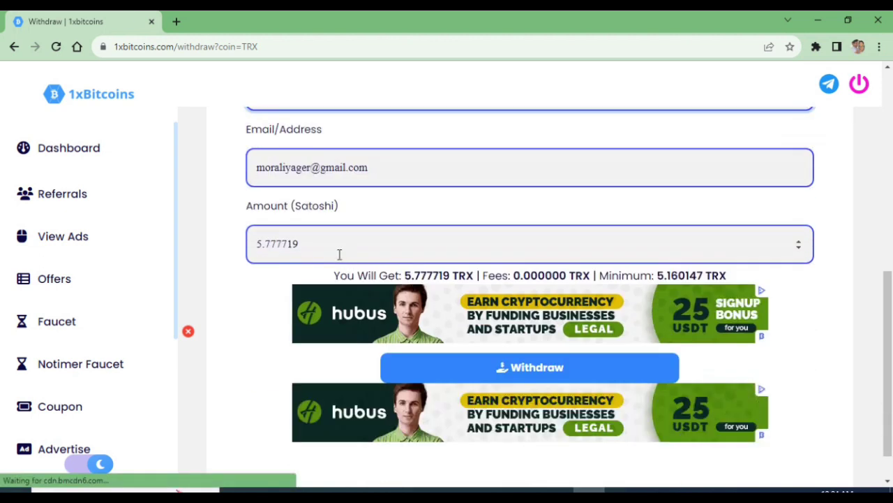
{"action": "left_click_drag", "start_coordinate": [304, 248], "coordinate": [252, 247]}
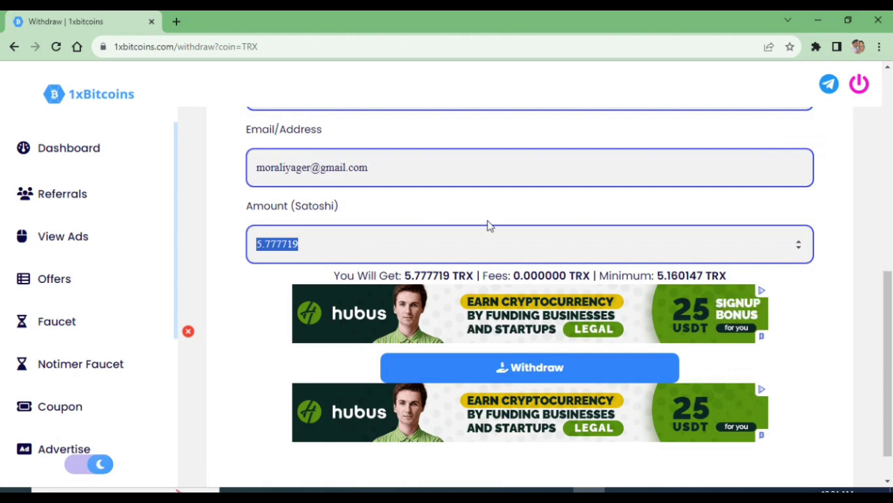
{"action": "scroll", "coordinate": [249, 225], "scroll_direction": "up", "scroll_amount": 1}
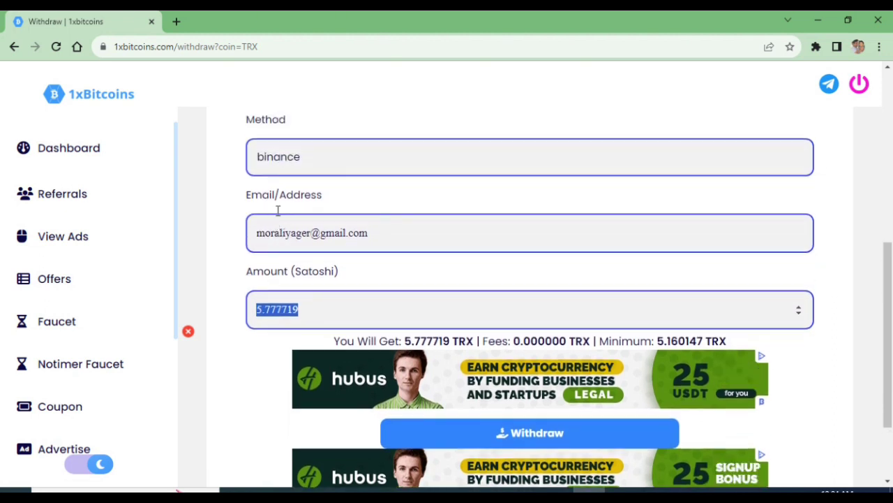
{"action": "left_click", "coordinate": [281, 160]}
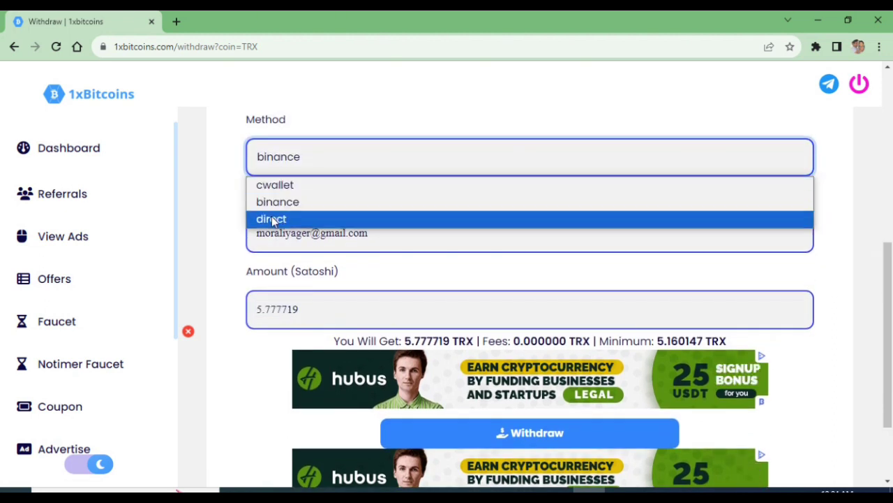
{"action": "left_click", "coordinate": [305, 239]}
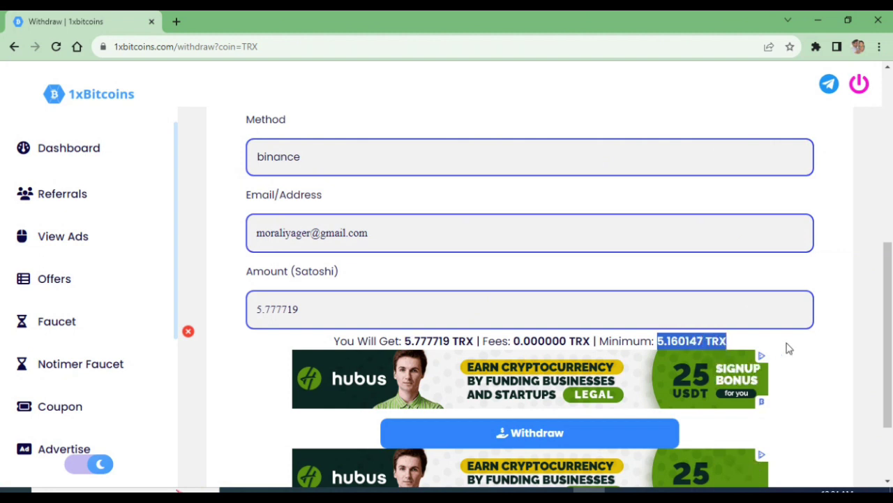
{"action": "left_click", "coordinate": [265, 316]}
{"action": "left_click_drag", "start_coordinate": [257, 308], "coordinate": [328, 309]}
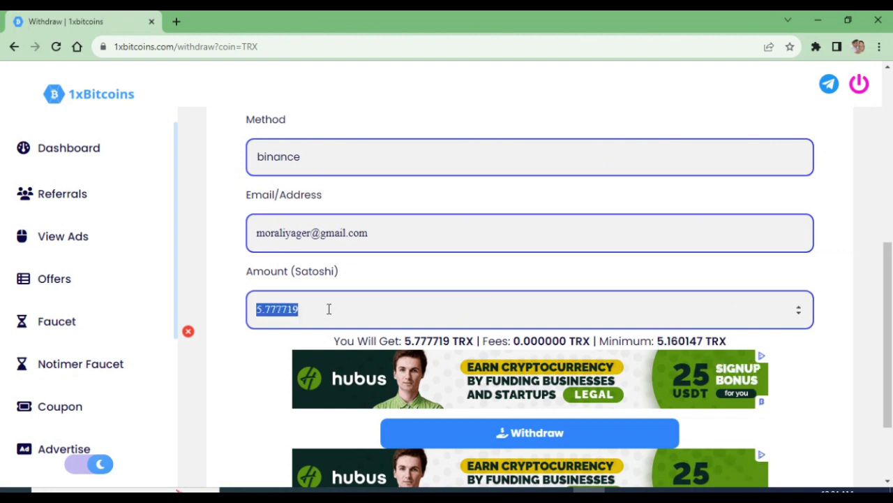
{"action": "scroll", "coordinate": [517, 266], "scroll_direction": "down", "scroll_amount": 2}
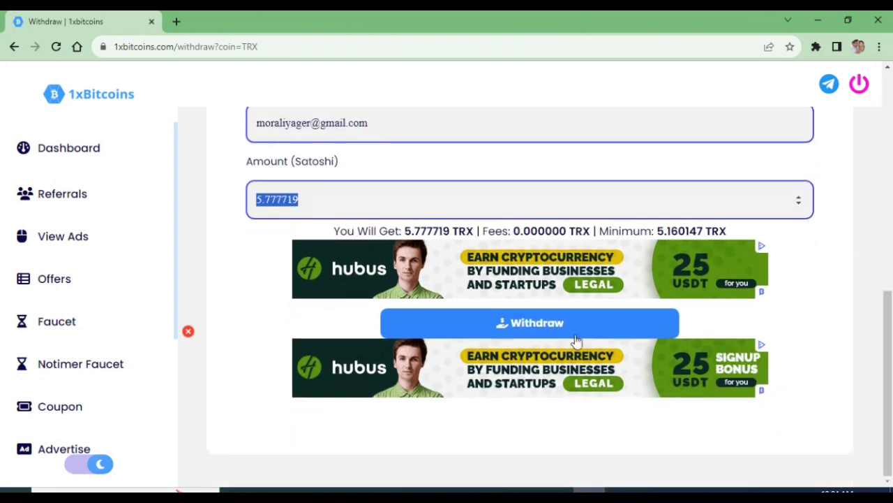
{"action": "left_click", "coordinate": [527, 328]}
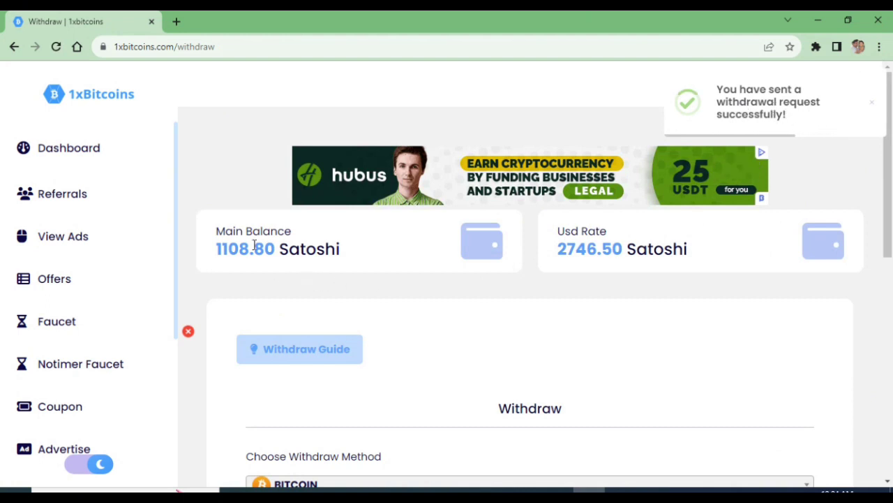
Check the 1108.80 Satoshi main balance and Usd Rate, then return to the Faucet page
{"action": "left_click_drag", "start_coordinate": [215, 253], "coordinate": [259, 253]}
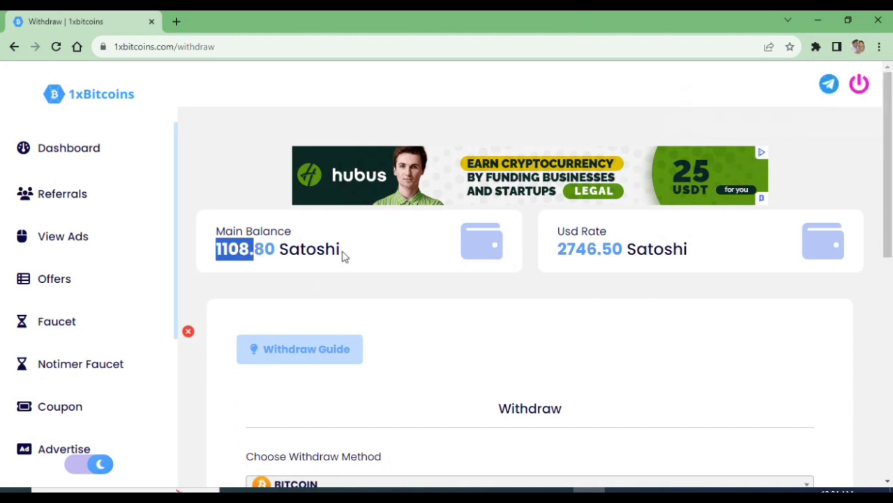
{"action": "scroll", "coordinate": [354, 283], "scroll_direction": "down", "scroll_amount": 1}
{"action": "left_click", "coordinate": [255, 184]}
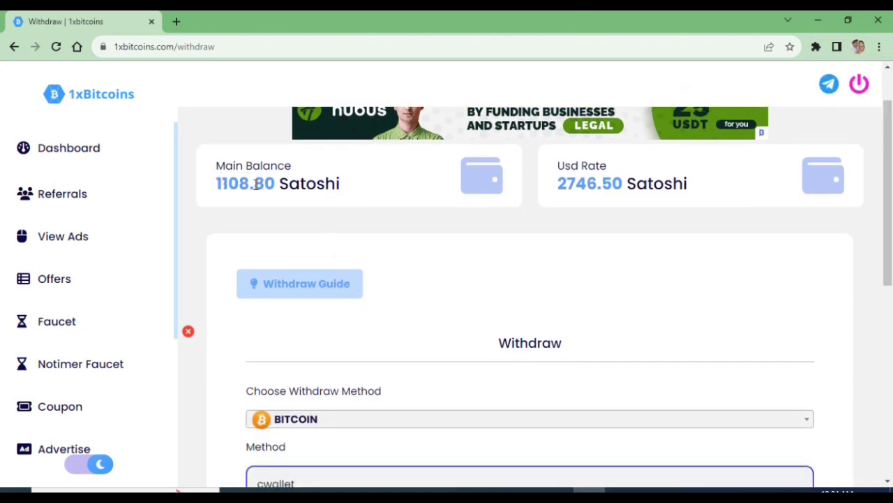
{"action": "left_click_drag", "start_coordinate": [216, 189], "coordinate": [266, 184]}
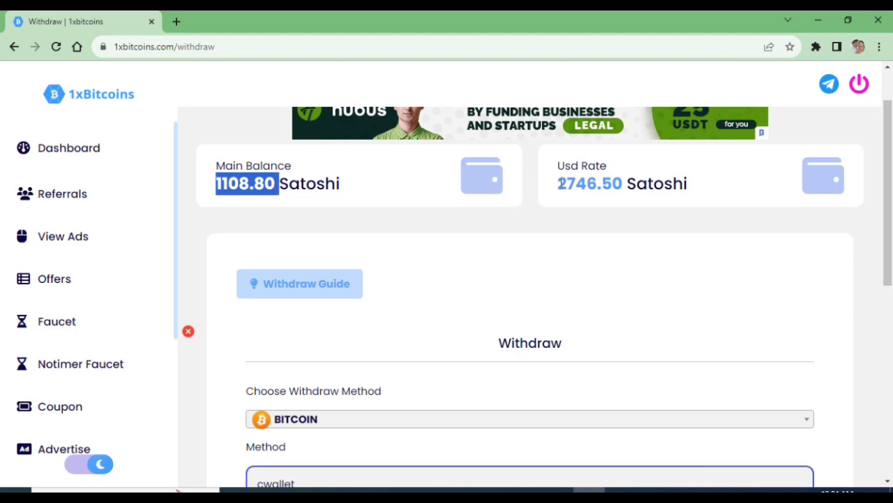
{"action": "left_click_drag", "start_coordinate": [561, 183], "coordinate": [585, 183]}
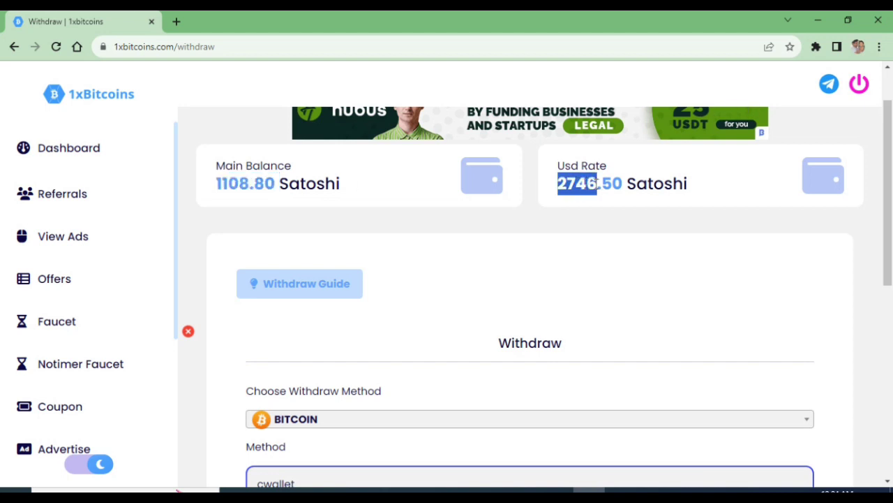
{"action": "left_click_drag", "start_coordinate": [216, 184], "coordinate": [251, 183]}
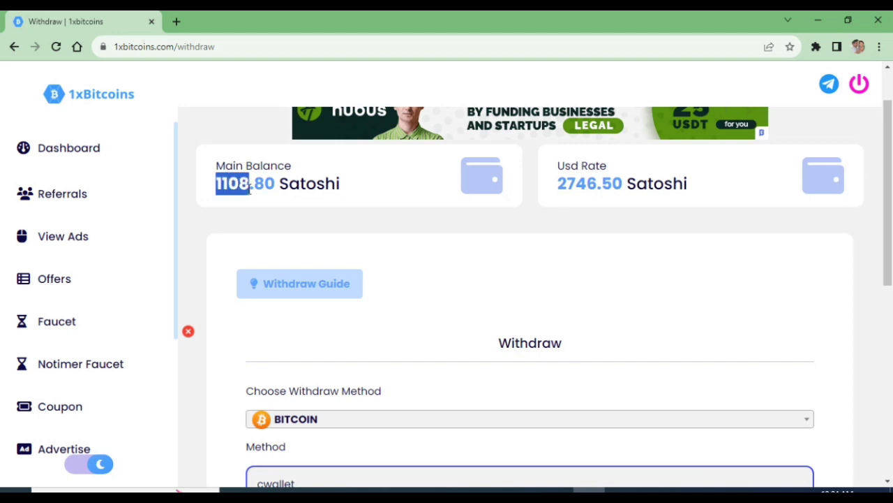
{"action": "scroll", "coordinate": [270, 193], "scroll_direction": "down", "scroll_amount": 2}
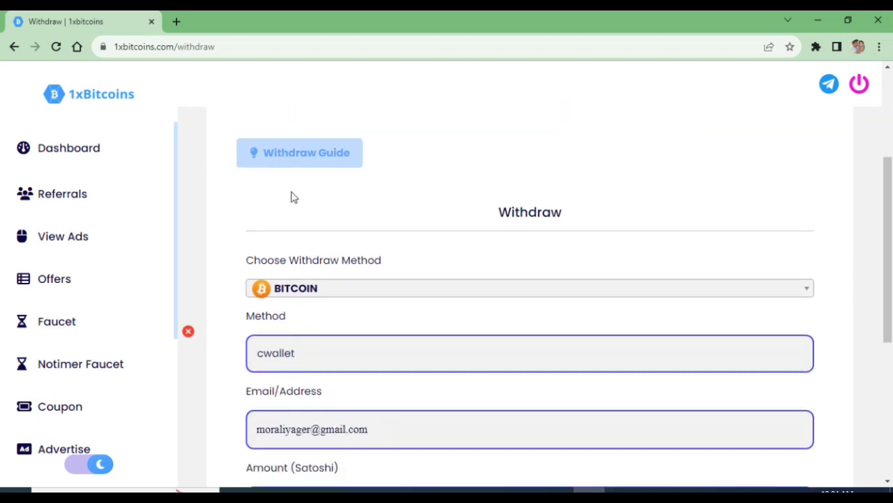
{"action": "scroll", "coordinate": [293, 198], "scroll_direction": "up", "scroll_amount": 3}
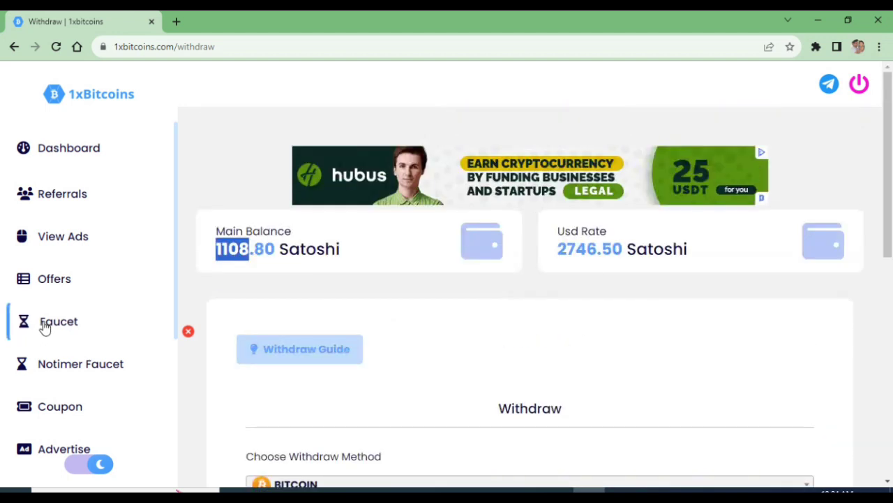
{"action": "left_click", "coordinate": [44, 325]}
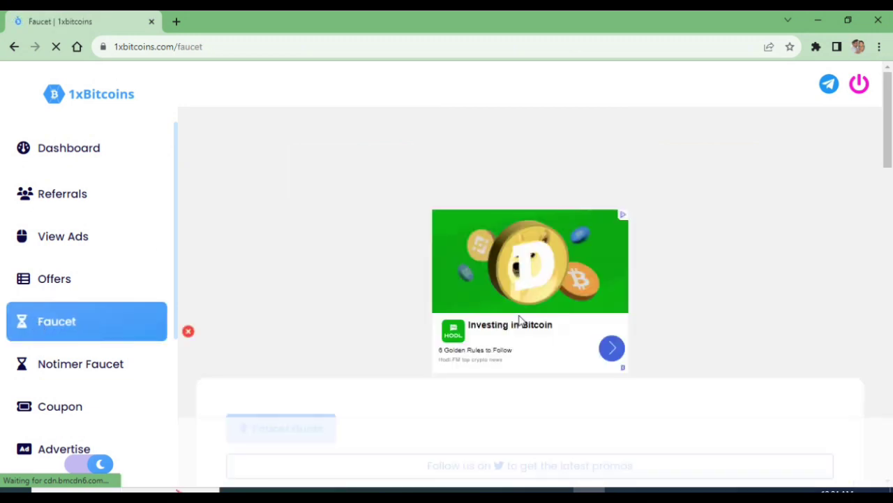
Confirm the Tron balance reads 0.000000 TRX, then open History showing the pending 1679.52 withdrawal
{"action": "scroll", "coordinate": [520, 321], "scroll_direction": "down", "scroll_amount": 4}
{"action": "scroll", "coordinate": [520, 321], "scroll_direction": "down", "scroll_amount": 2}
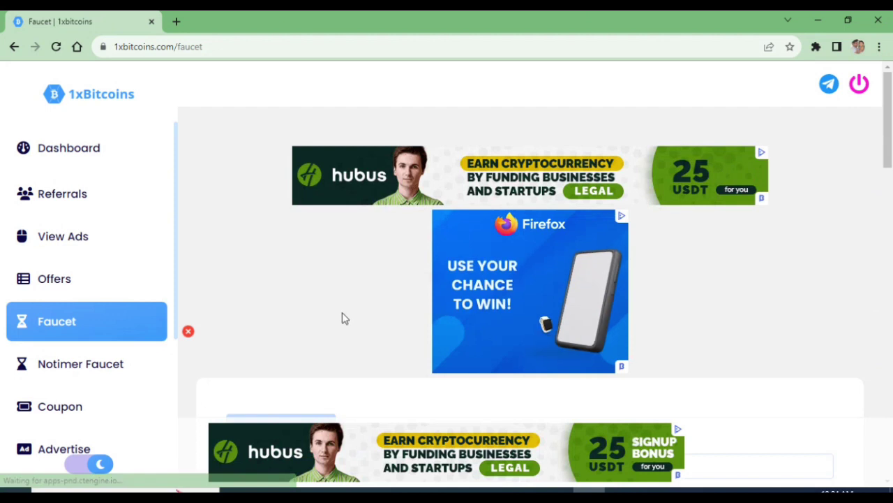
{"action": "scroll", "coordinate": [340, 317], "scroll_direction": "down", "scroll_amount": 5}
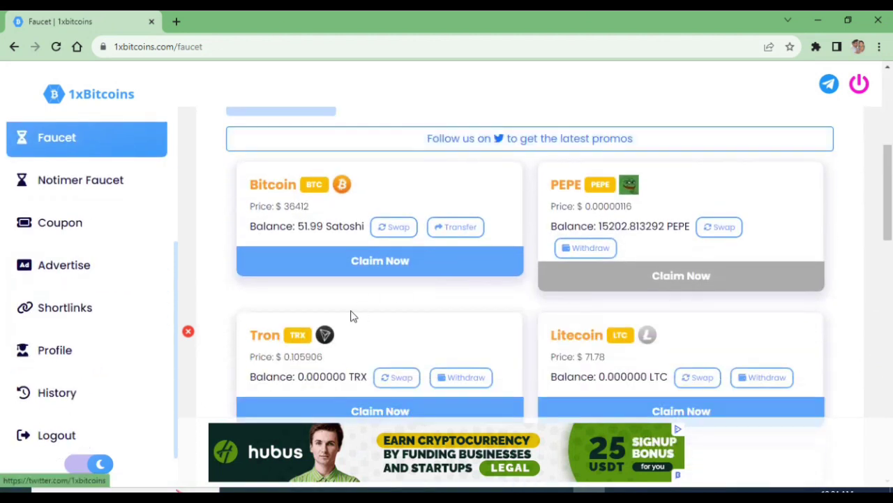
{"action": "left_click_drag", "start_coordinate": [299, 310], "coordinate": [343, 318]}
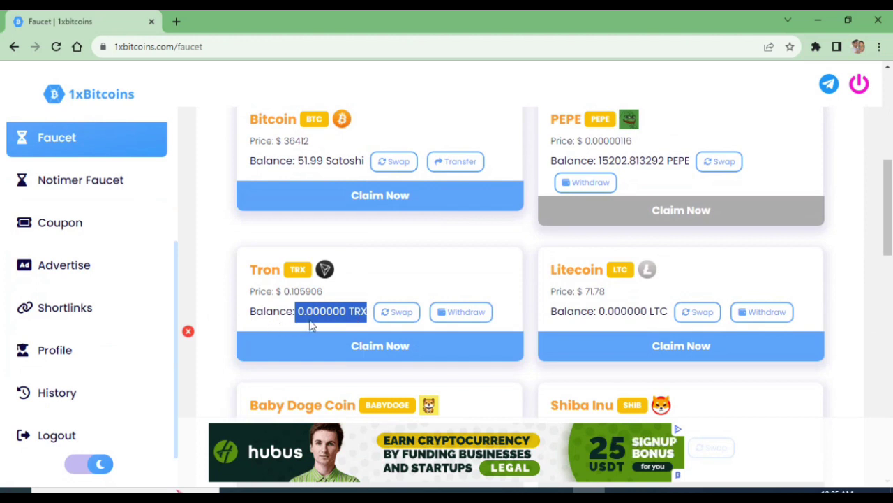
{"action": "scroll", "coordinate": [510, 319], "scroll_direction": "down", "scroll_amount": 1}
{"action": "scroll", "coordinate": [510, 318], "scroll_direction": "down", "scroll_amount": 6}
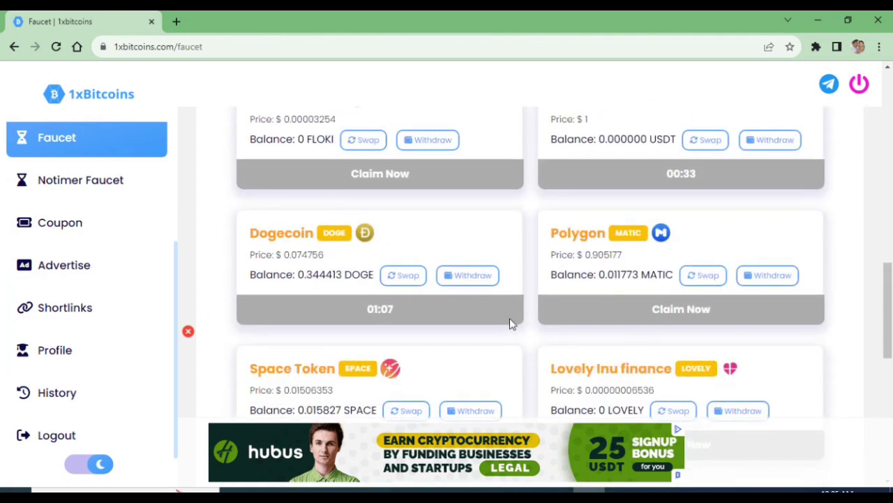
{"action": "scroll", "coordinate": [509, 318], "scroll_direction": "up", "scroll_amount": 12}
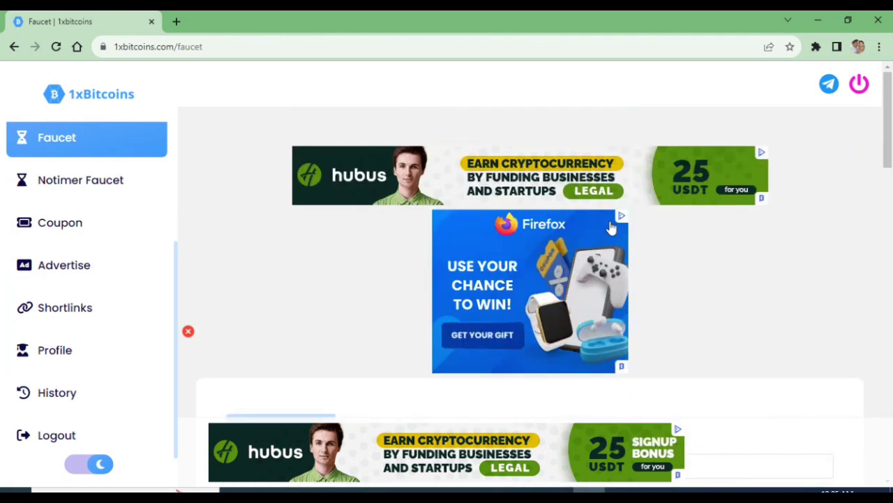
{"action": "left_click", "coordinate": [57, 393]}
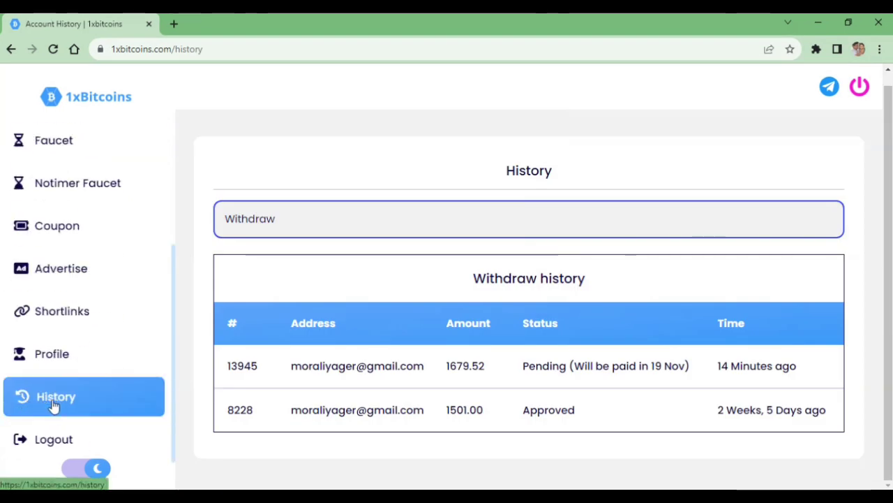
{"action": "left_click", "coordinate": [54, 407]}
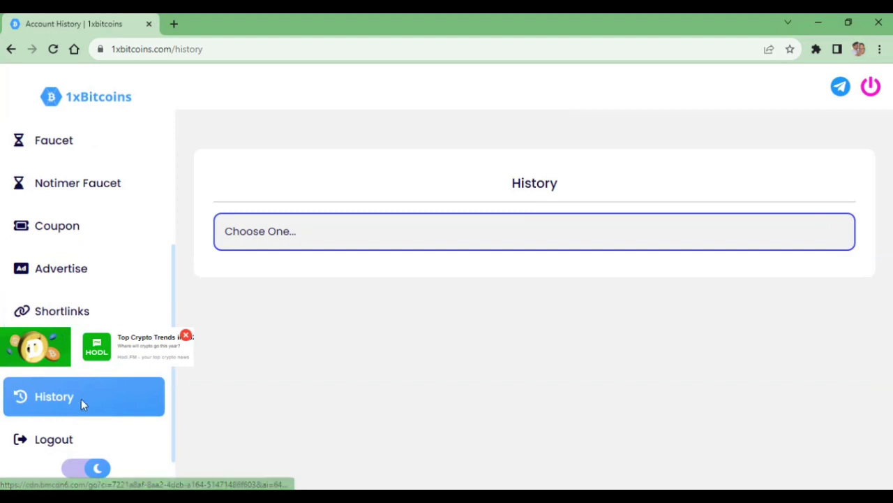
{"action": "left_click", "coordinate": [478, 233]}
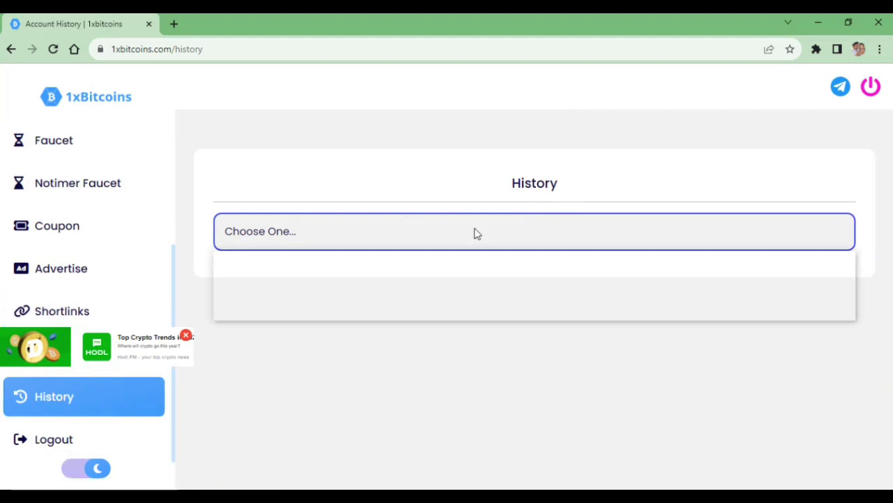
{"action": "left_click", "coordinate": [252, 295]}
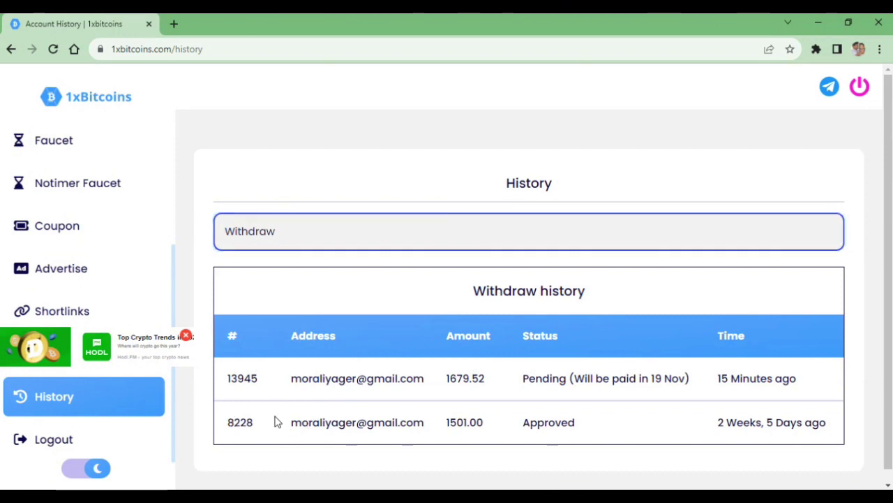
{"action": "left_click_drag", "start_coordinate": [234, 422], "coordinate": [403, 427]}
{"action": "left_click", "coordinate": [457, 421]}
{"action": "left_click_drag", "start_coordinate": [466, 422], "coordinate": [497, 438]}
{"action": "left_click", "coordinate": [461, 415]}
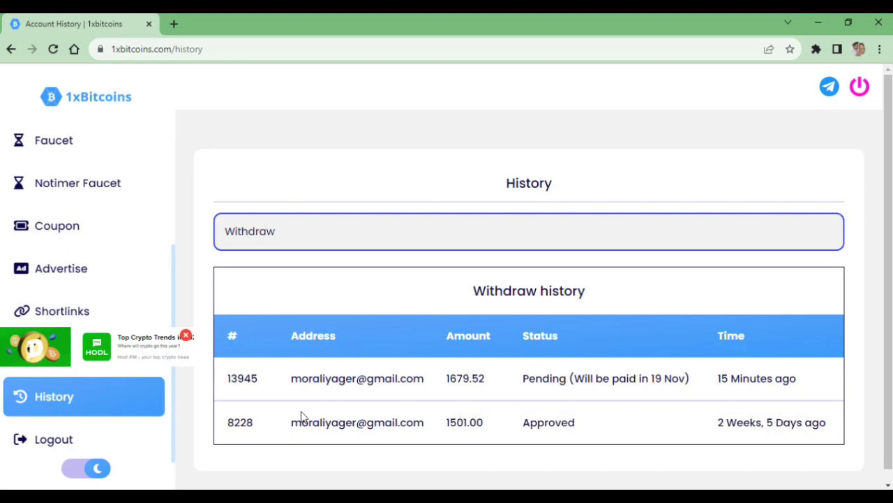
{"action": "left_click_drag", "start_coordinate": [228, 379], "coordinate": [801, 374]}
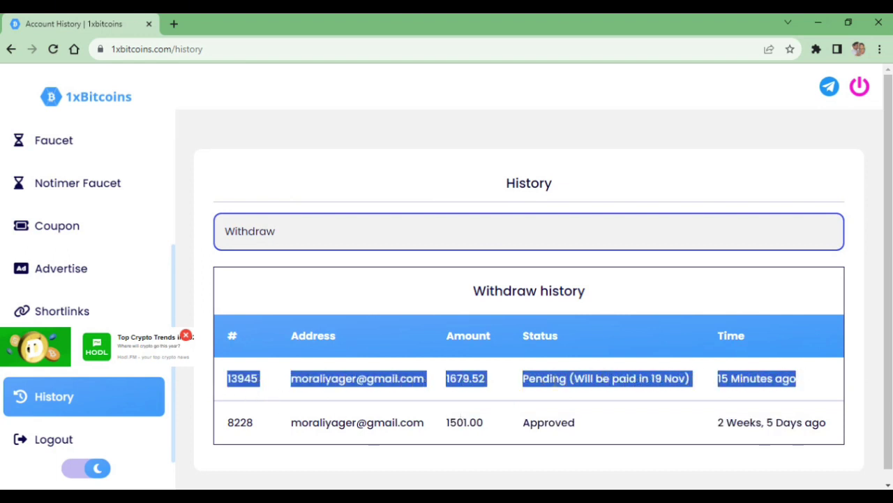
{"action": "left_click", "coordinate": [497, 391]}
{"action": "left_click_drag", "start_coordinate": [444, 386], "coordinate": [498, 385]}
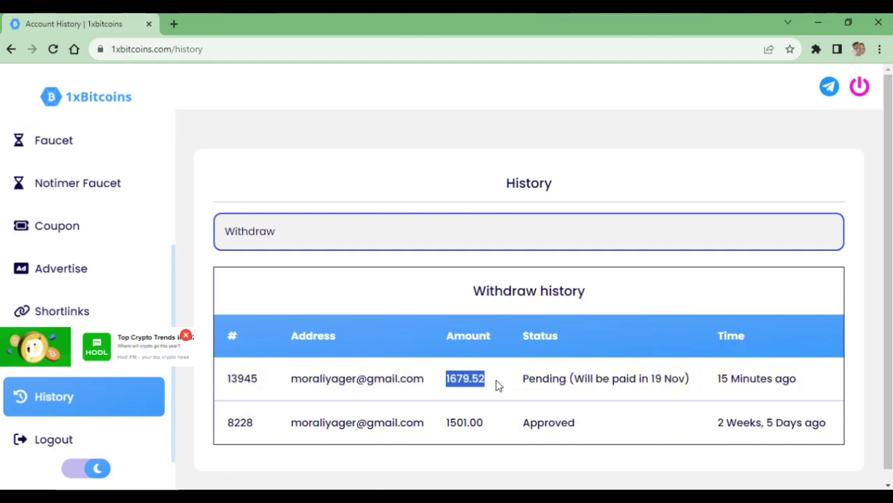
{"action": "scroll", "coordinate": [601, 370], "scroll_direction": "down", "scroll_amount": 1}
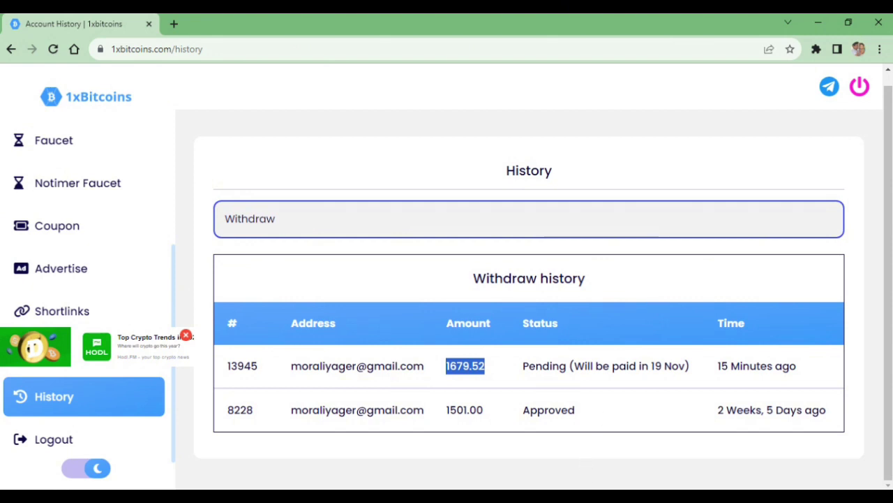
{"action": "left_click", "coordinate": [550, 447]}
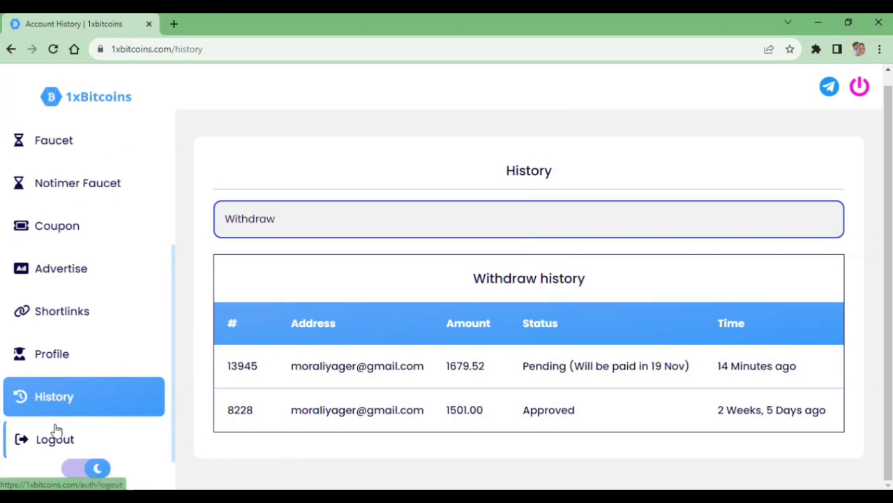